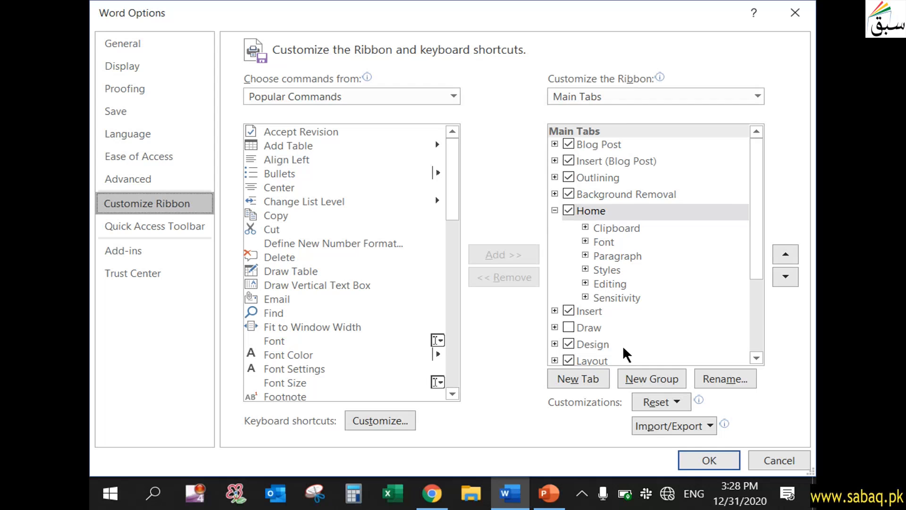
Confirm the ribbon customization with the Developer tab enabled, and display the Developer commands
scroll(595, 348, down, 1)
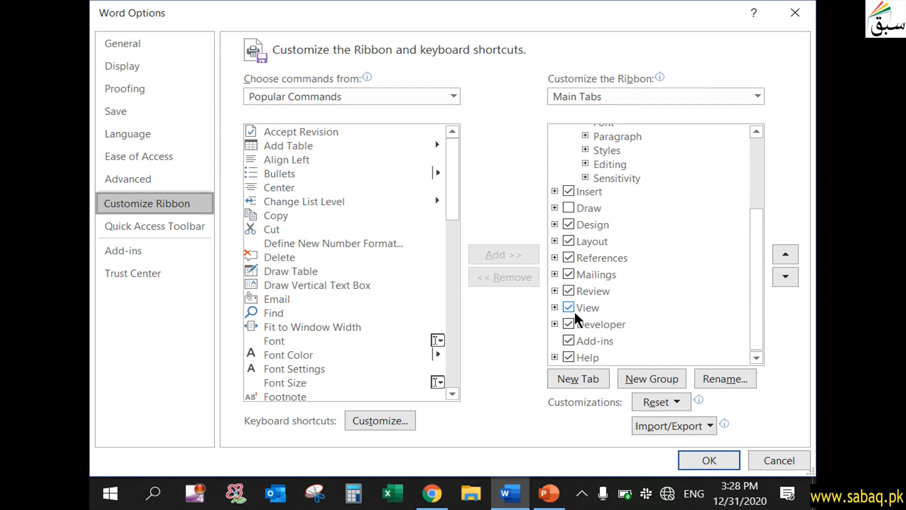
scroll(577, 321, down, 1)
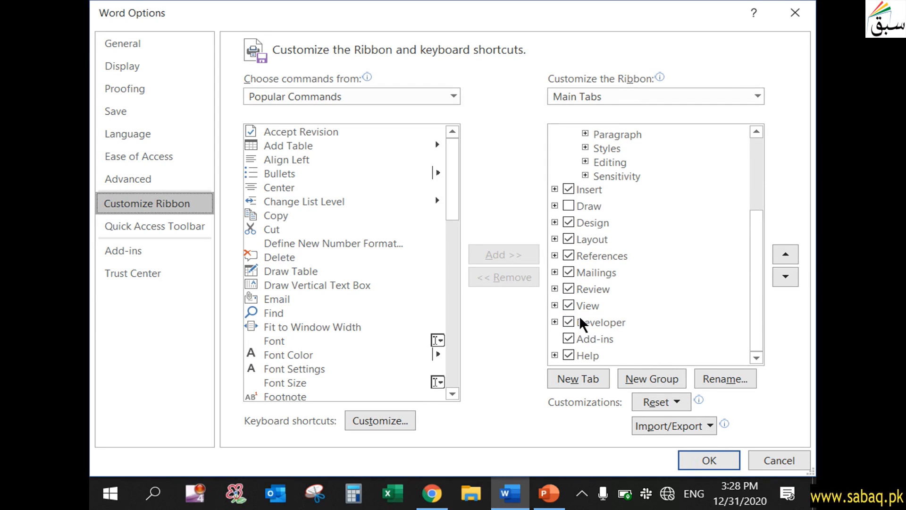
click(723, 460)
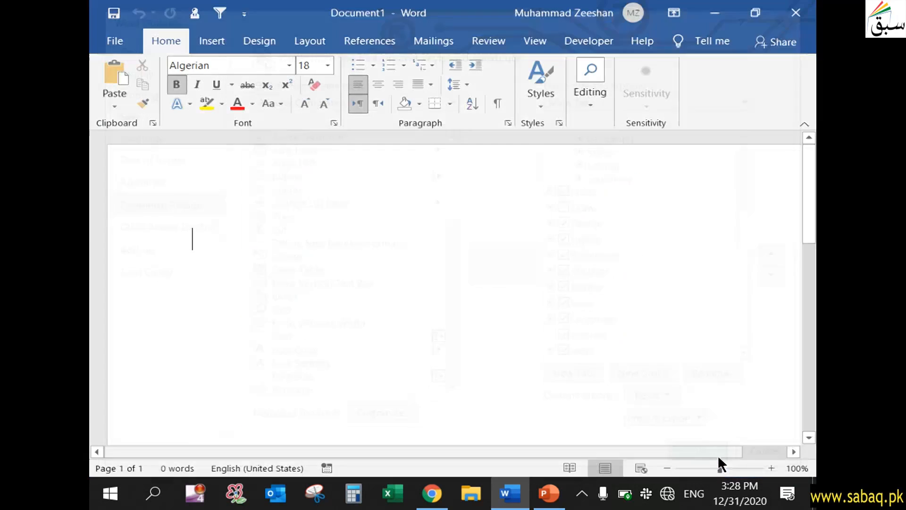
click(588, 41)
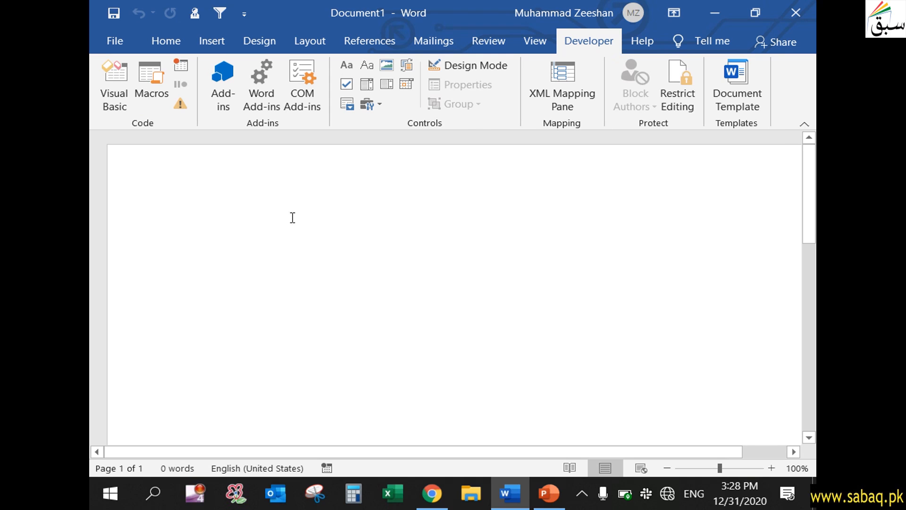
click(545, 494)
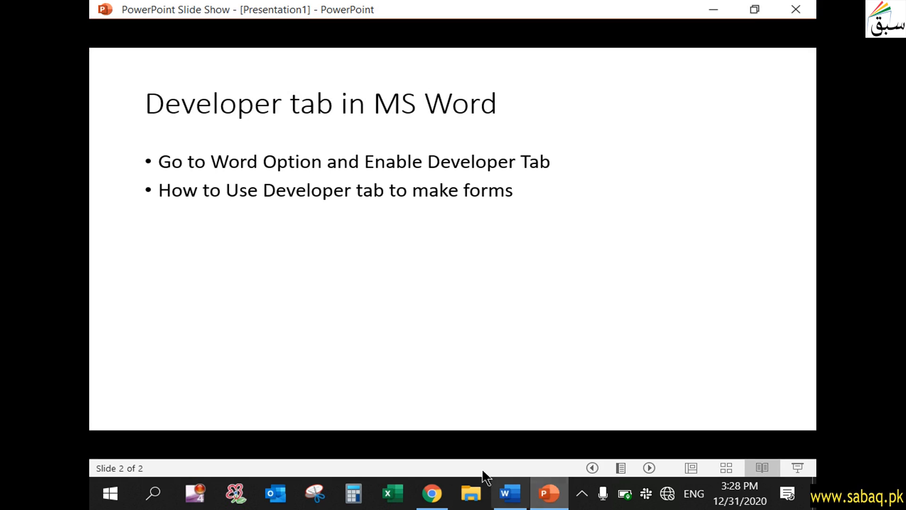
click(545, 494)
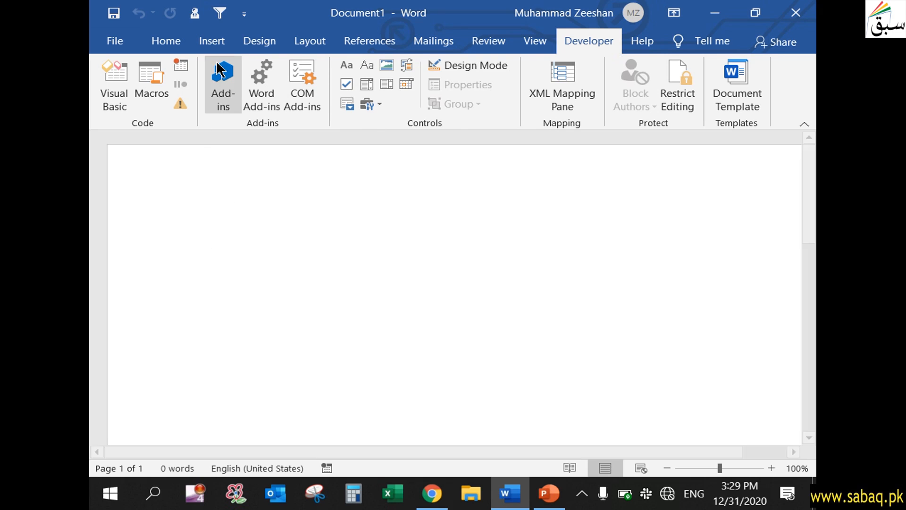
Insert a table with two columns and six rows into the blank document
click(226, 46)
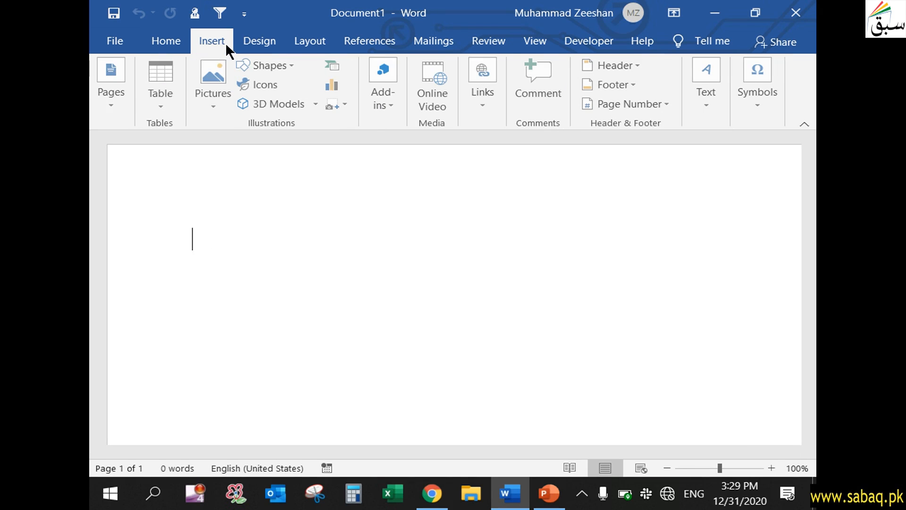
click(168, 96)
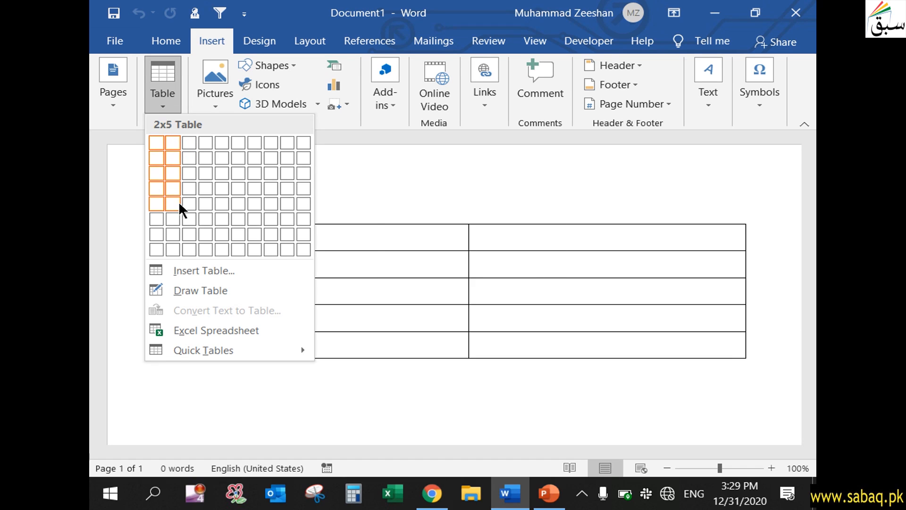
click(177, 217)
Enter the heading FORM FIELDS in the first cell of the table
click(365, 302)
click(341, 239)
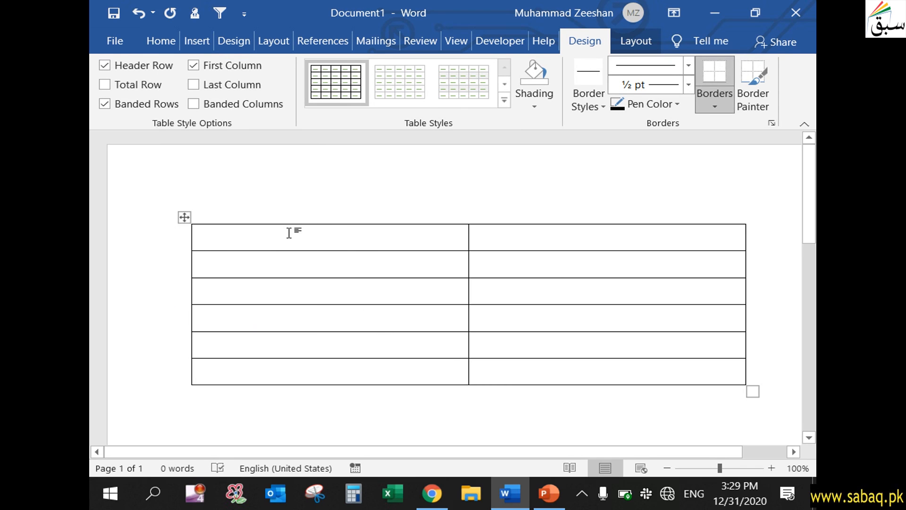
text(FORM )
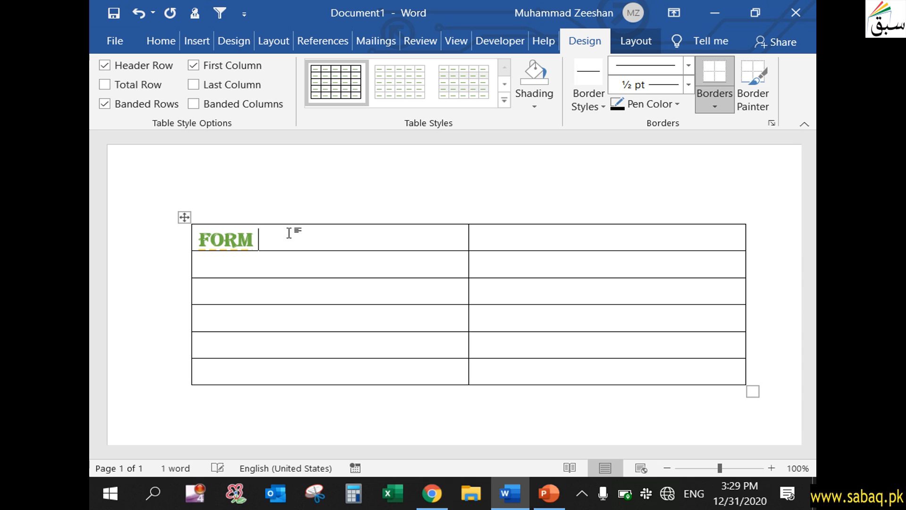
text(FIELDS)
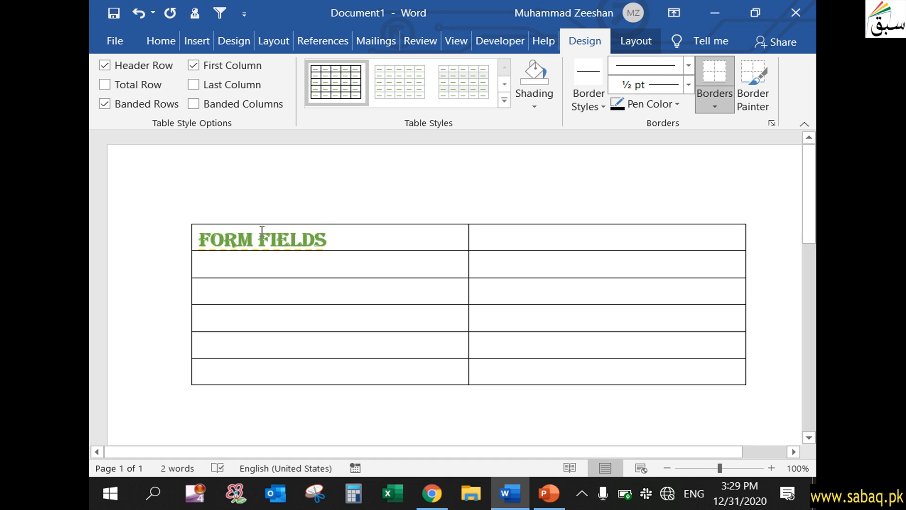
Format the Form Fields heading in Calibri Light, without bold and with black font color
drag(259, 235, 194, 234)
click(158, 42)
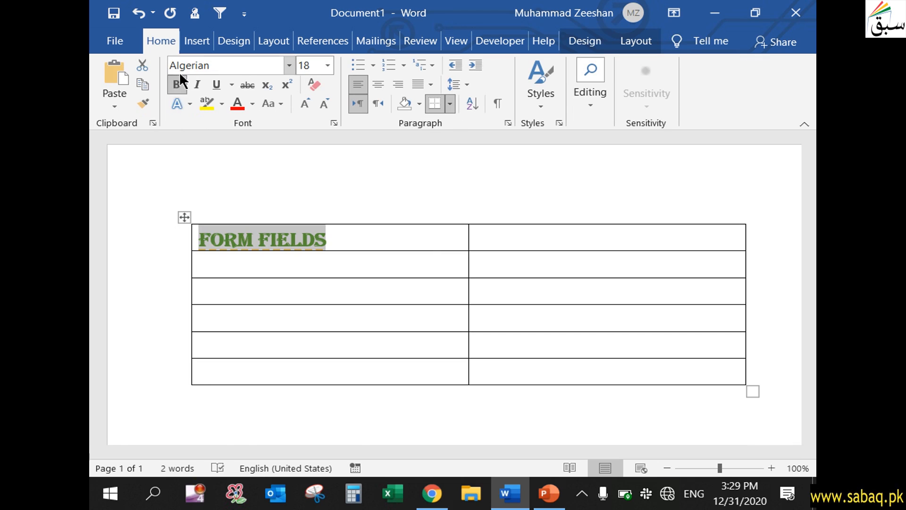
click(289, 66)
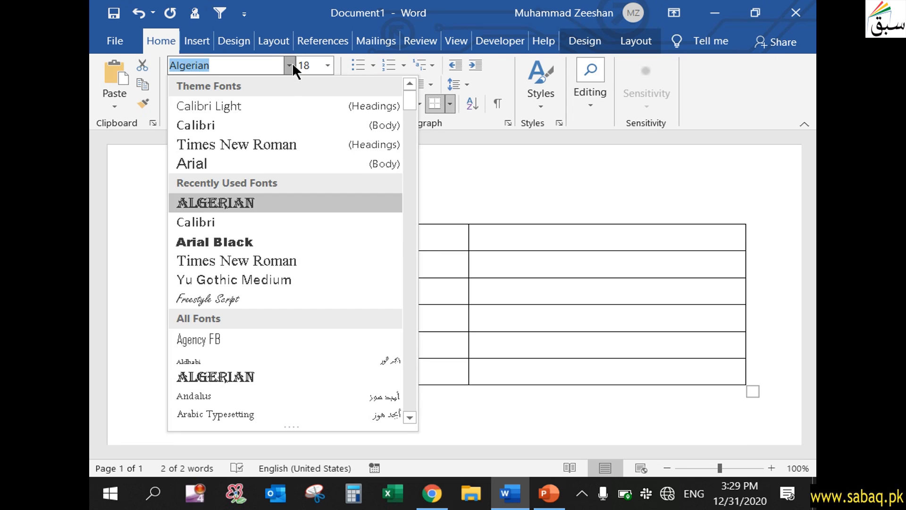
click(254, 101)
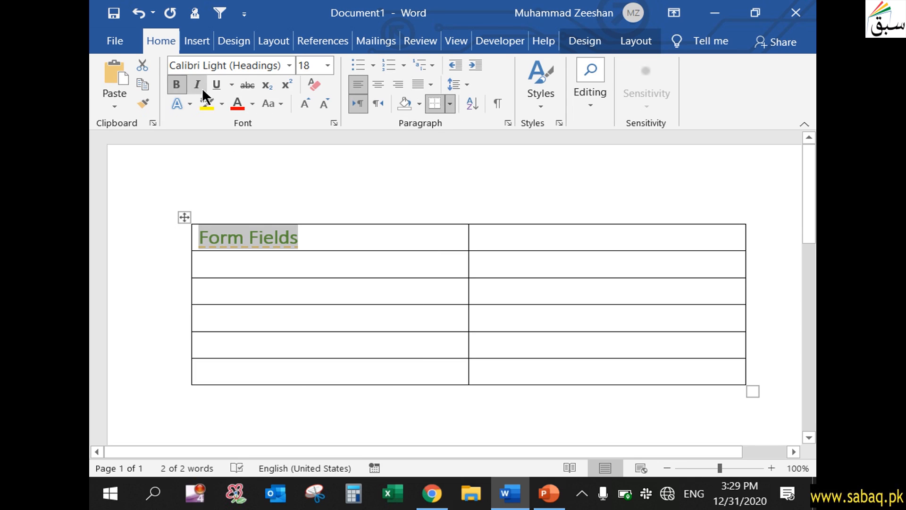
click(185, 84)
click(252, 103)
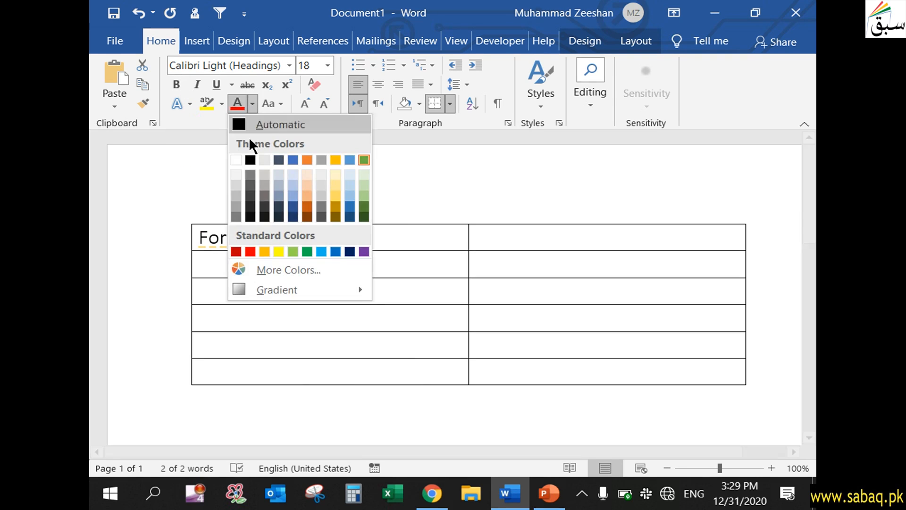
click(249, 165)
click(303, 240)
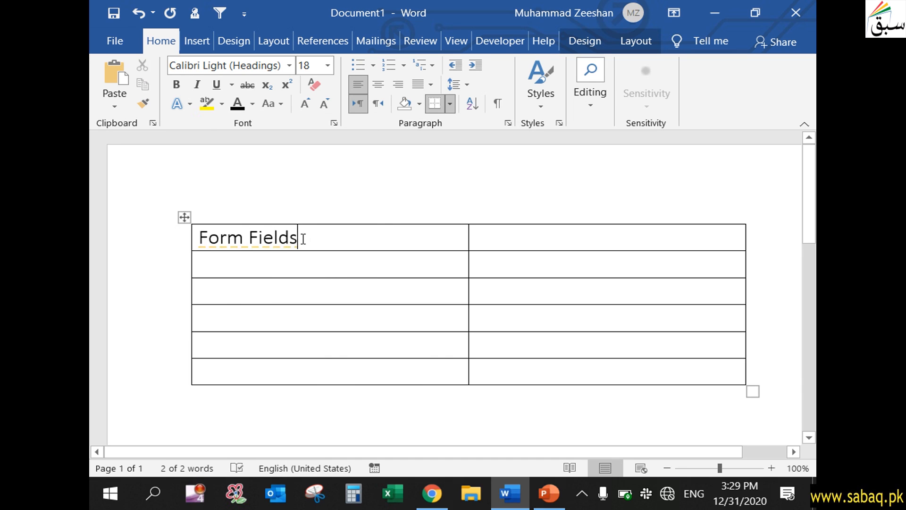
drag(303, 240, 199, 238)
click(216, 85)
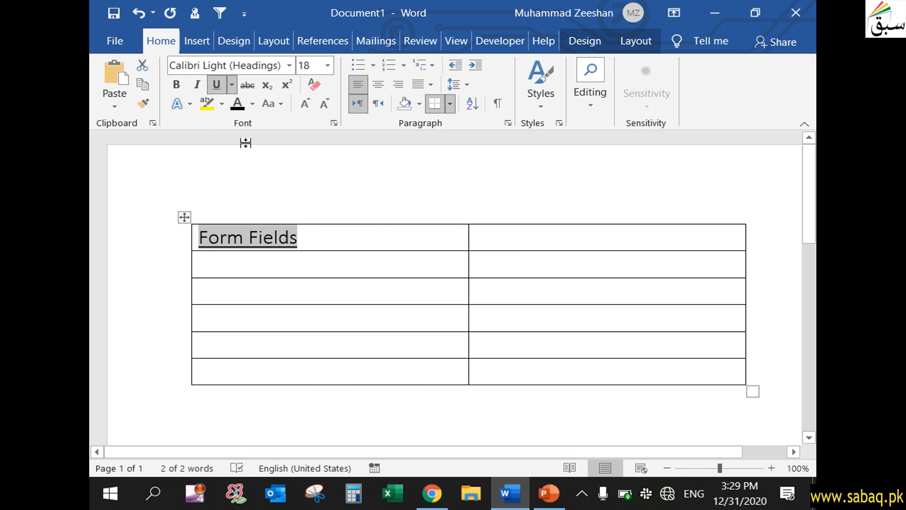
click(216, 85)
click(329, 232)
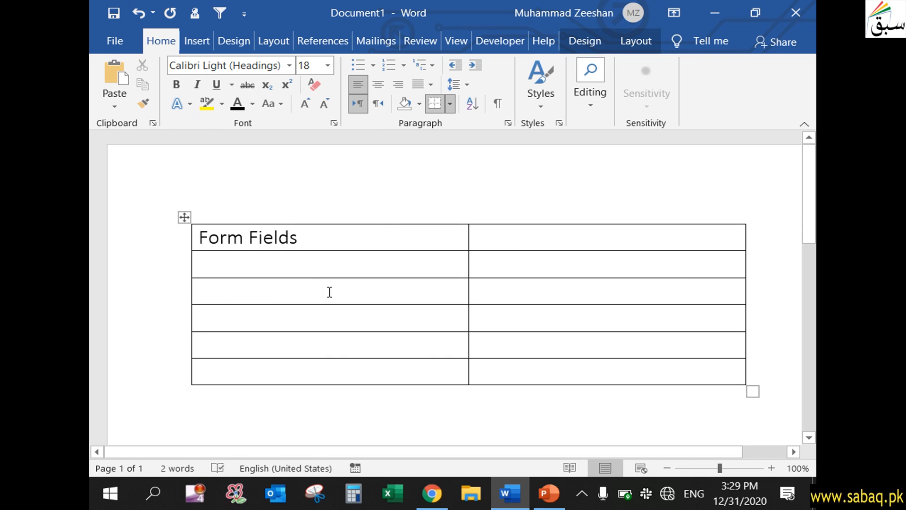
click(645, 243)
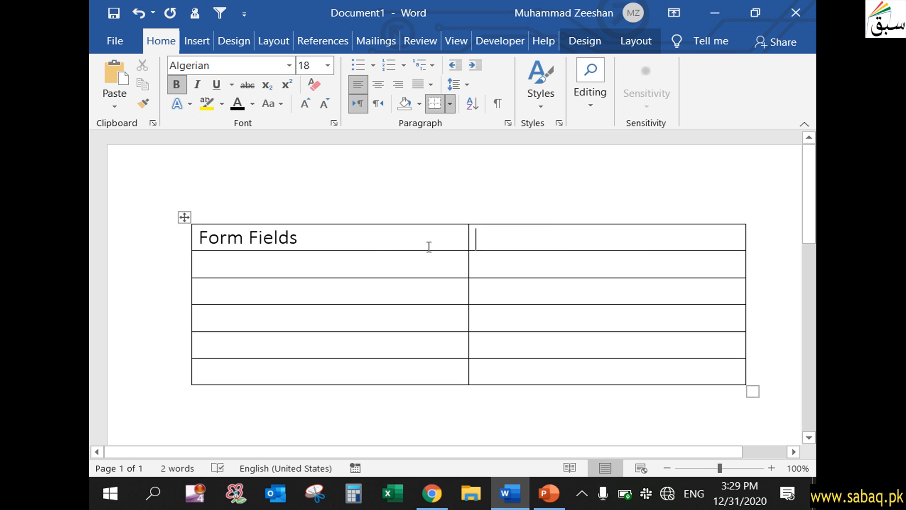
click(381, 242)
drag(299, 243, 197, 235)
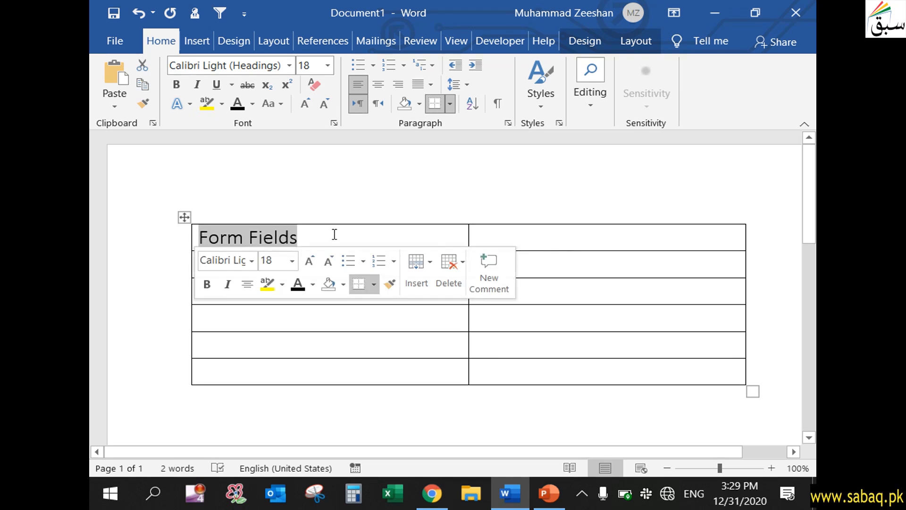
Enter the heading DATA in the second column and the label NAME in the cell below Form Fields
click(545, 246)
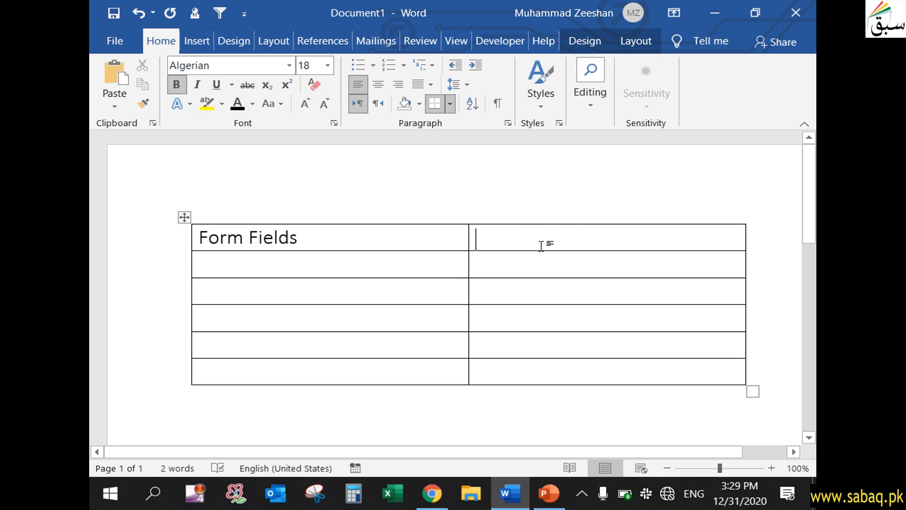
text(DATA)
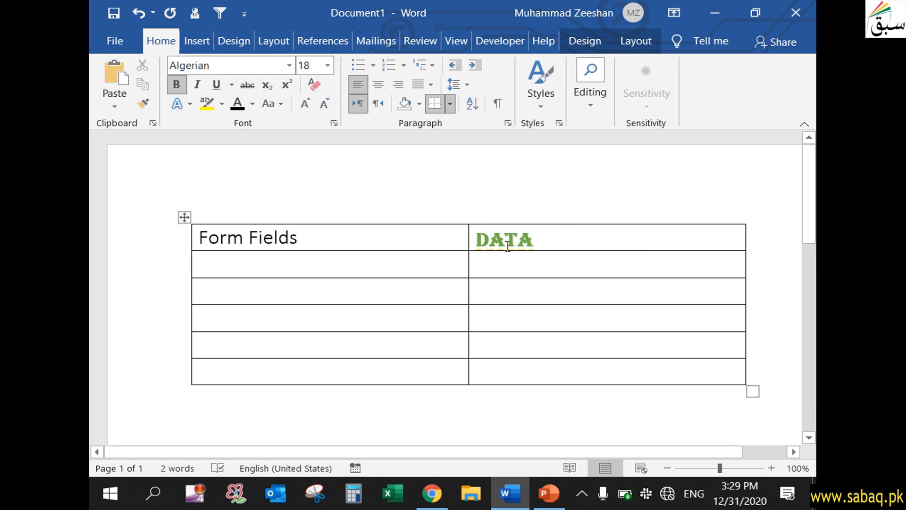
click(322, 272)
click(283, 298)
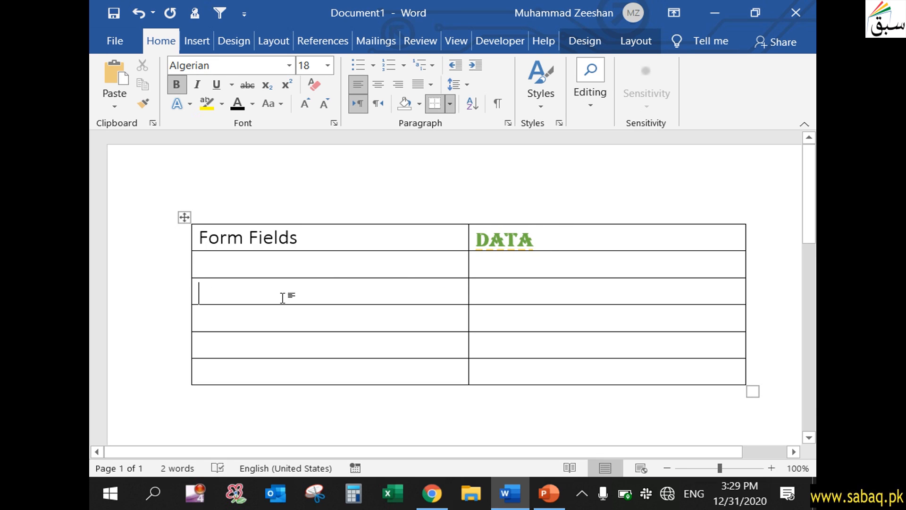
click(287, 267)
text(NAME)
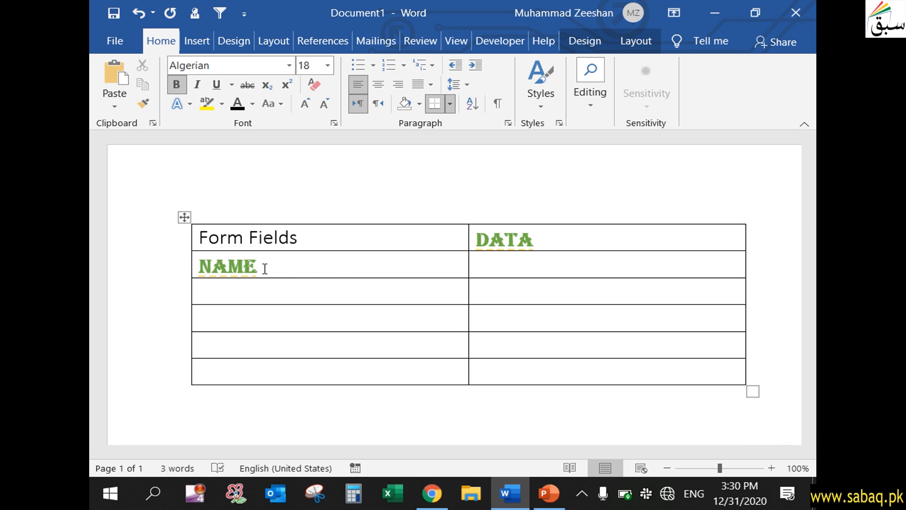
Enter the labels DOB, PICTURE and ADDRESS in the next three rows of the first column
click(286, 293)
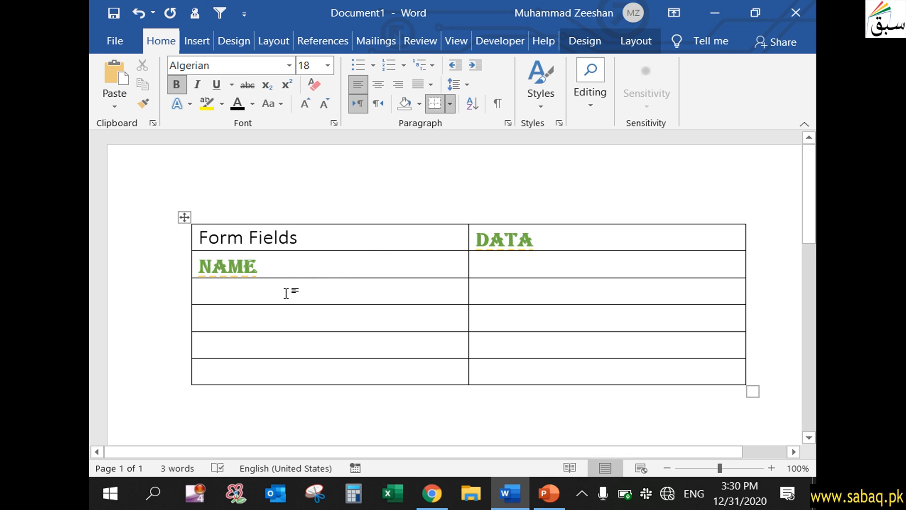
text(DOB)
click(277, 316)
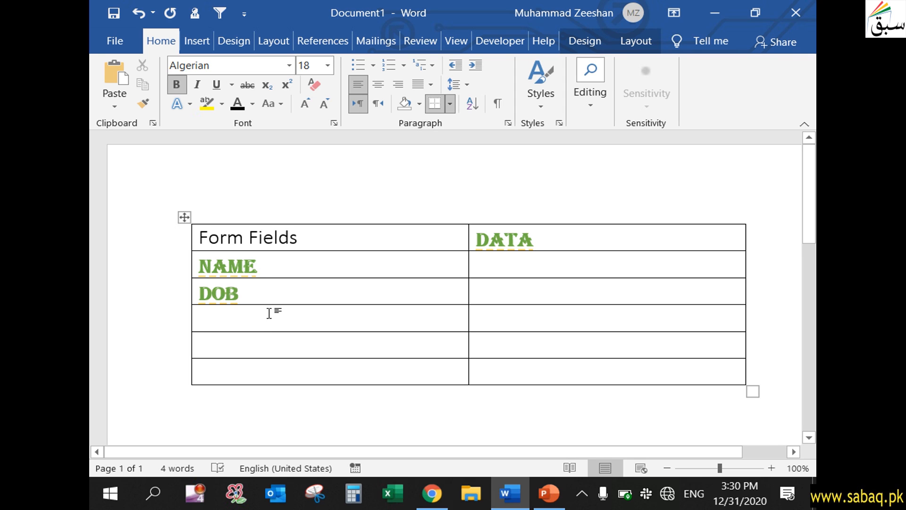
text(PICTURE)
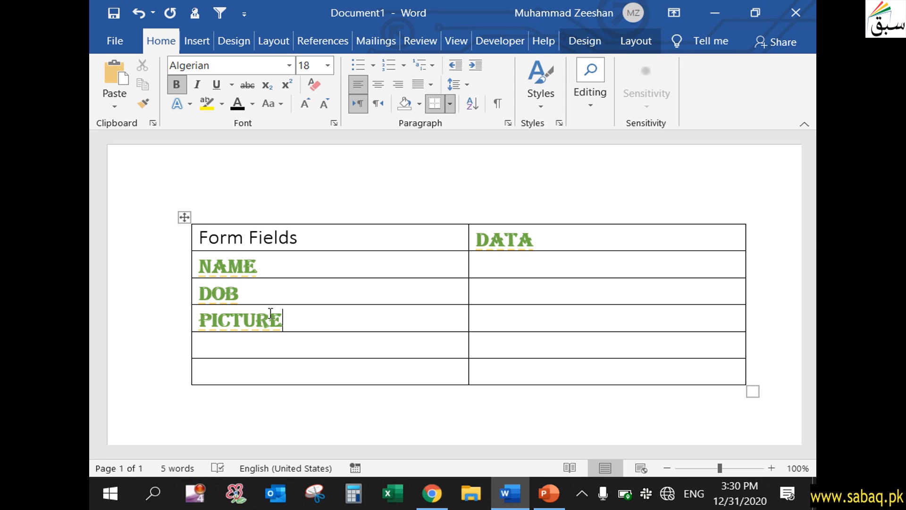
click(273, 341)
text(ADD)
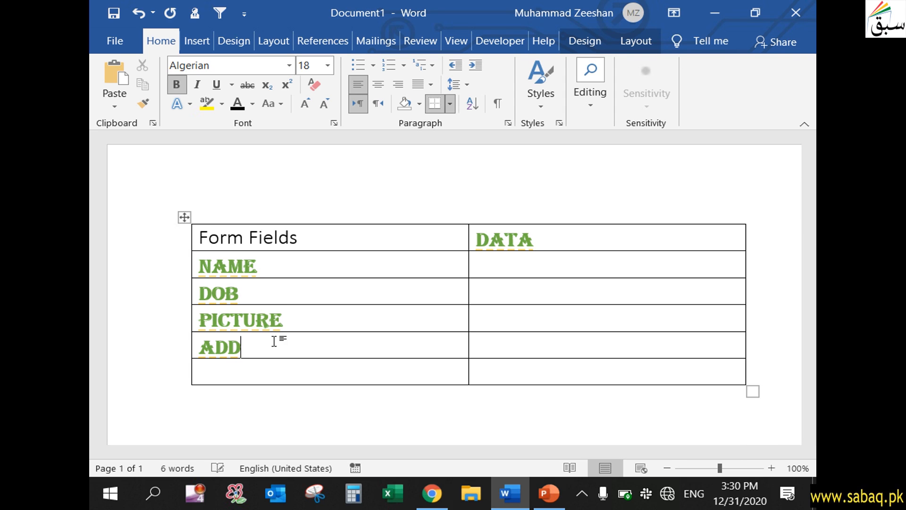
text(RESS)
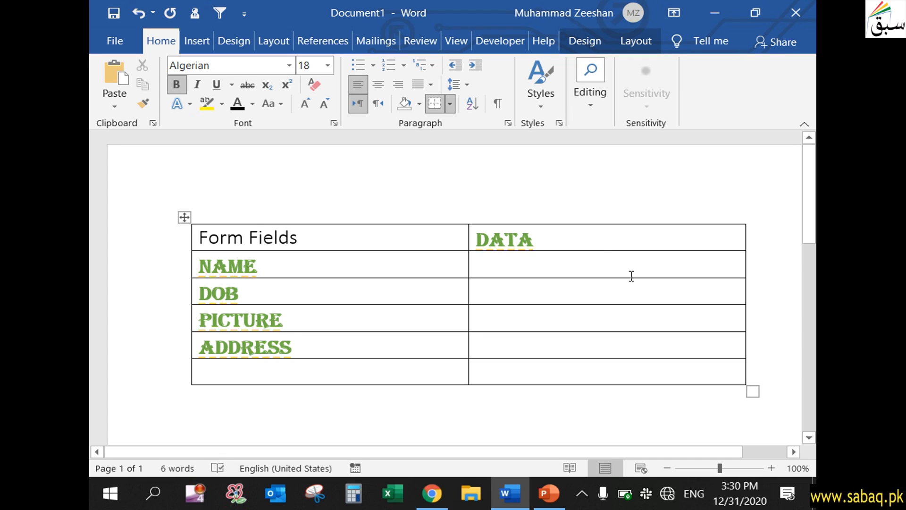
Insert a rich text content control in the Data cell beside NAME and fill in the person's name
click(561, 262)
click(504, 42)
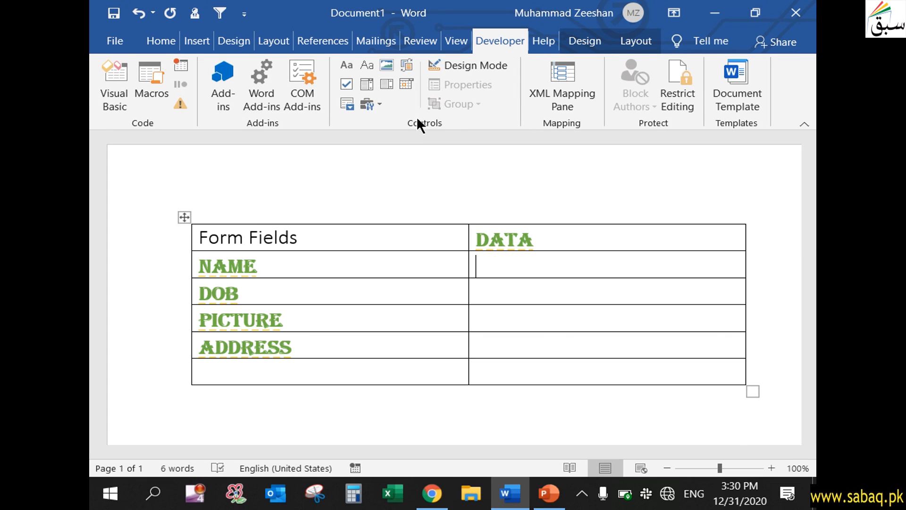
click(349, 64)
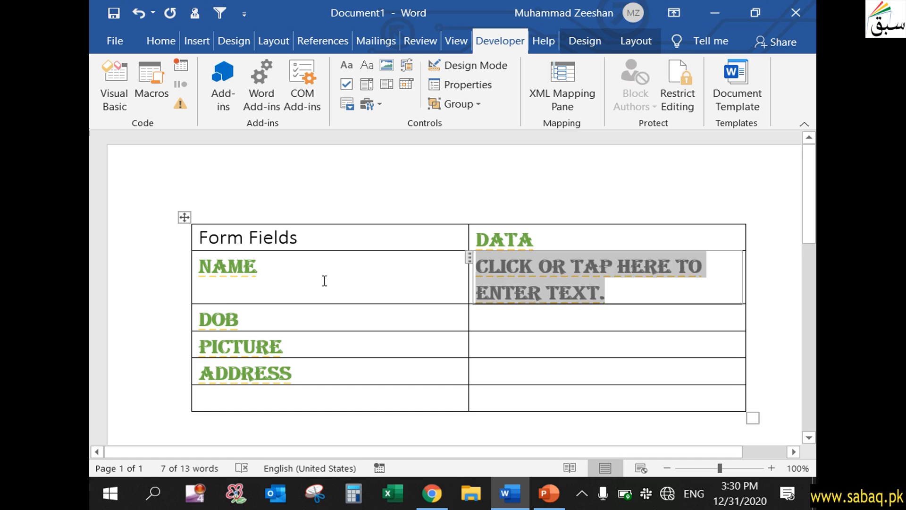
text(AHMED)
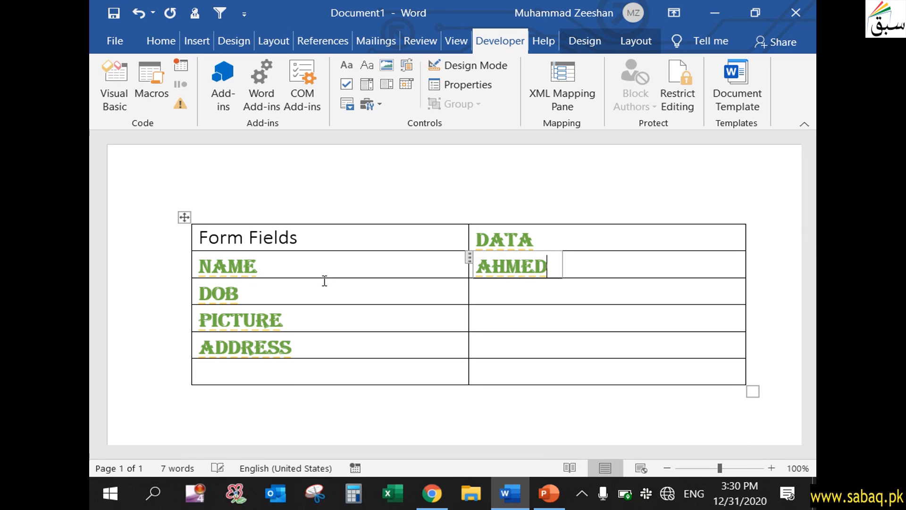
Insert a date picker content control in the Data cell beside DOB
click(553, 327)
click(541, 301)
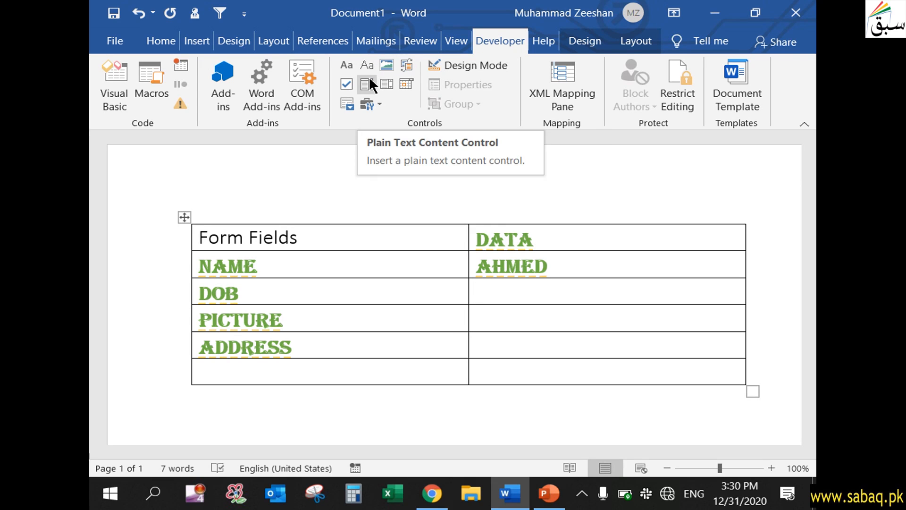
click(404, 84)
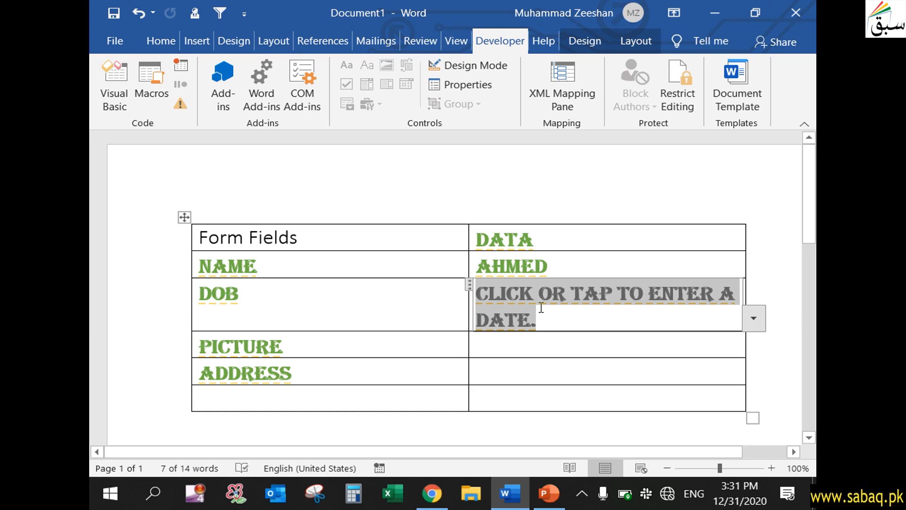
Browse back through the date picker's calendar and choose the person's date of birth
click(755, 321)
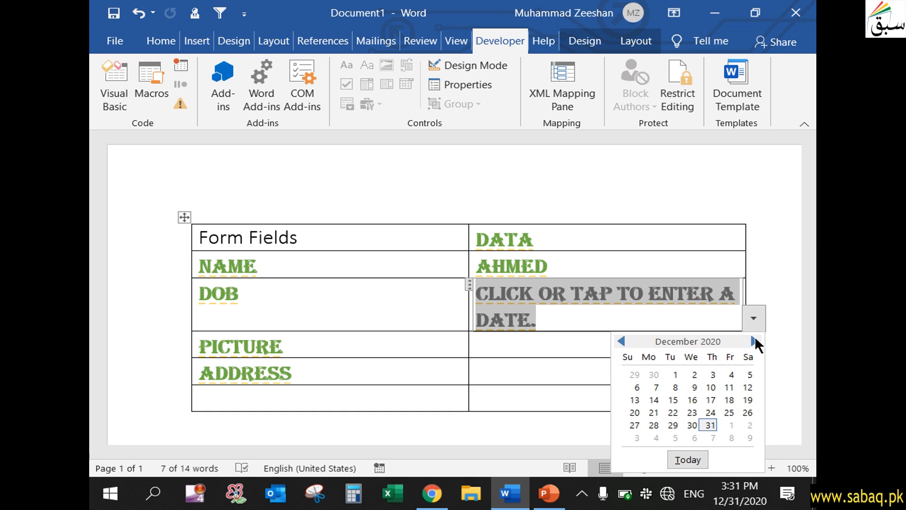
click(754, 339)
click(621, 340)
click(621, 340)
click(620, 340)
click(621, 340)
click(620, 340)
click(621, 340)
double_click(623, 339)
double_click(623, 340)
click(623, 340)
double_click(622, 339)
click(623, 340)
double_click(623, 339)
double_click(622, 340)
double_click(622, 340)
double_click(621, 341)
click(622, 340)
click(692, 387)
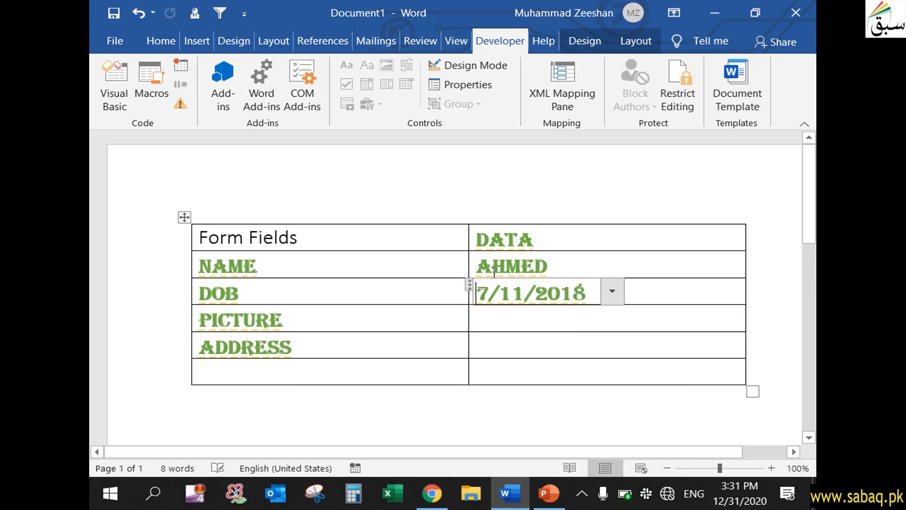
Insert a picture content control in the Data cell beside PICTURE
click(584, 326)
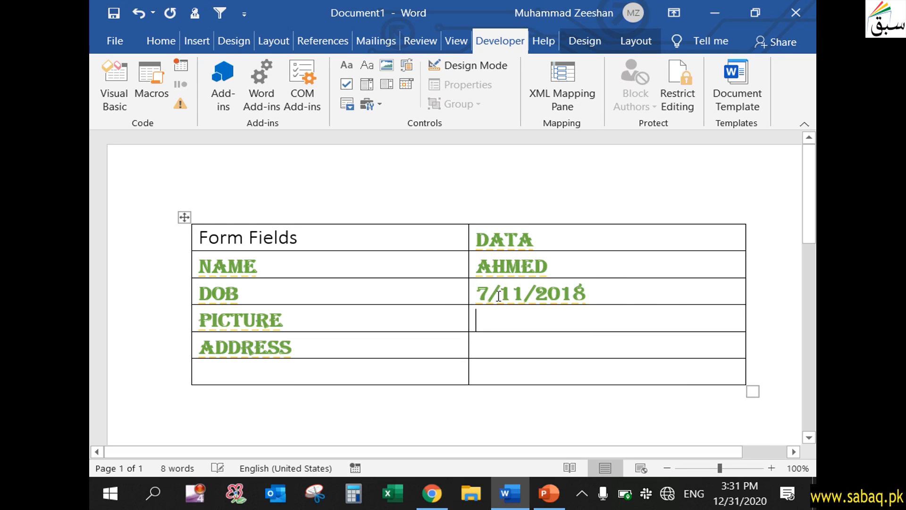
click(590, 295)
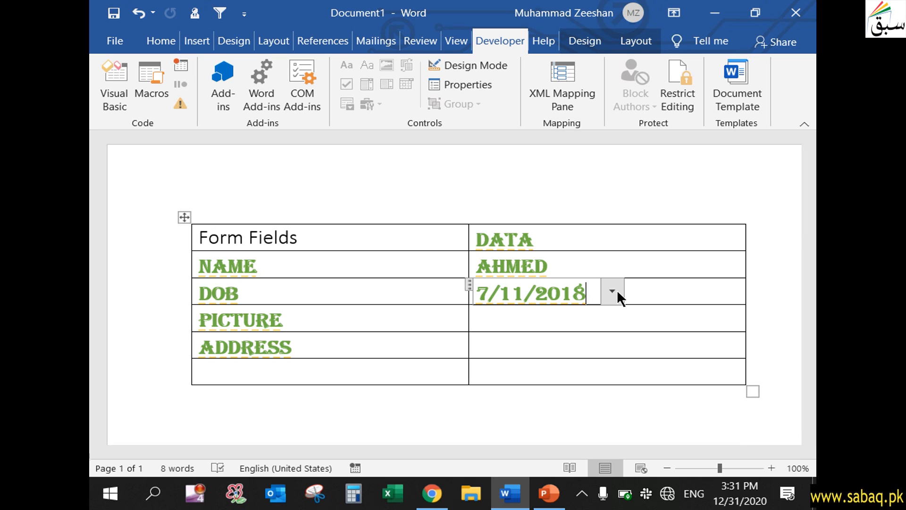
click(613, 321)
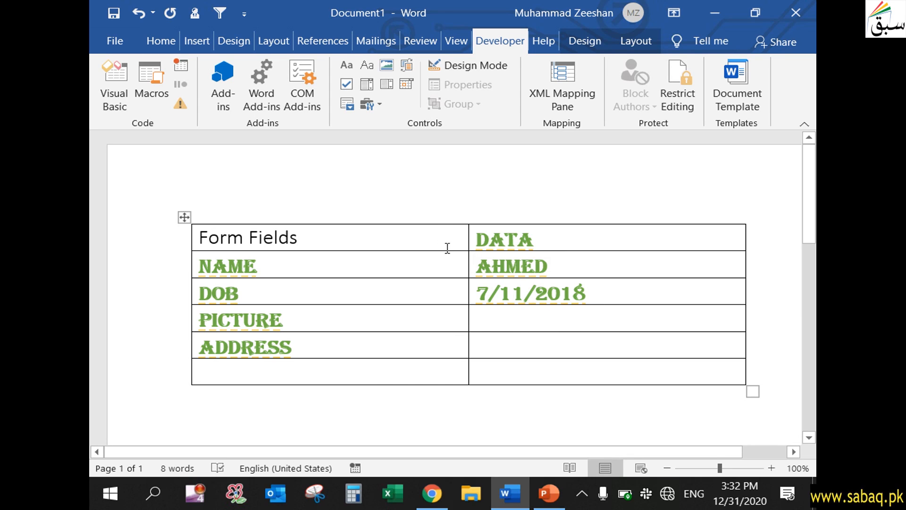
click(388, 65)
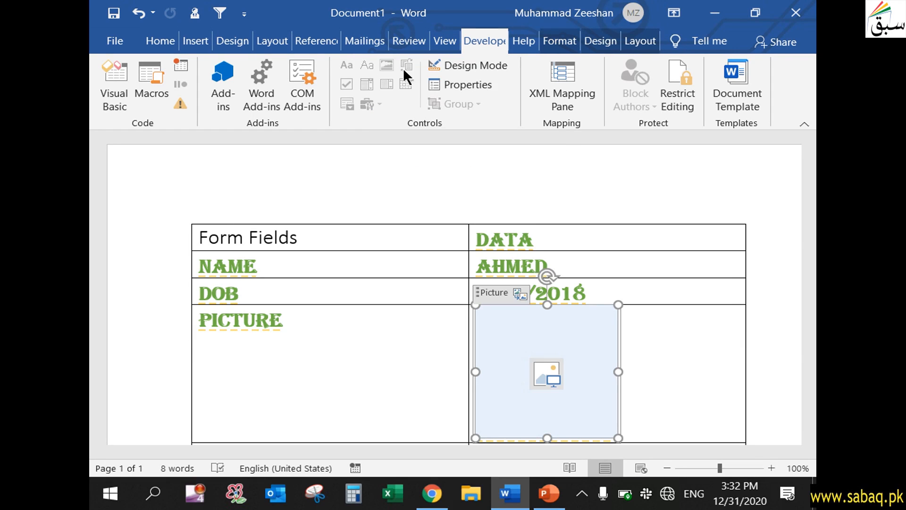
scroll(687, 368, down, 3)
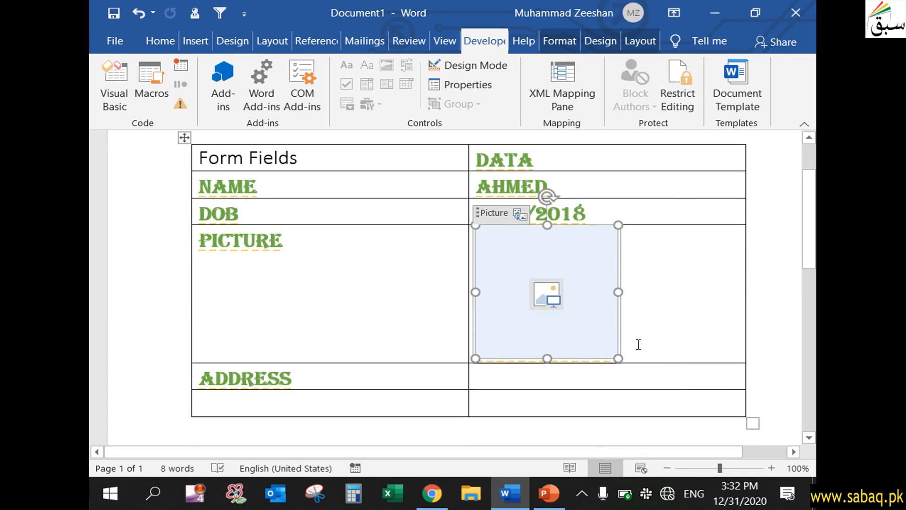
Fill the picture content control with the file 4343434.PNG from the Public Pictures folder
click(553, 292)
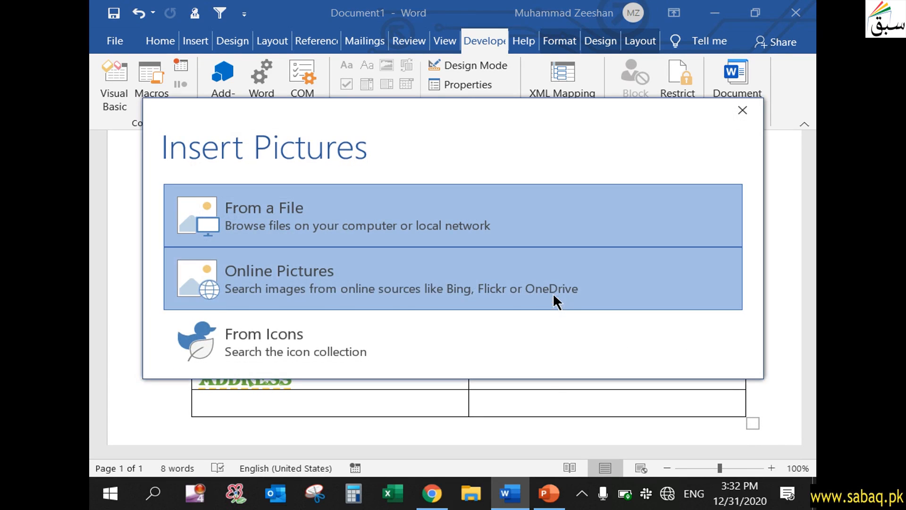
click(324, 211)
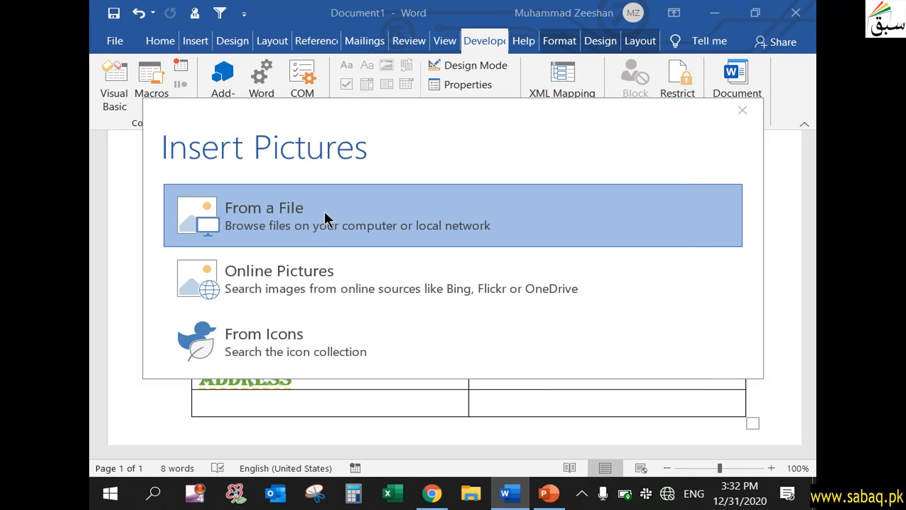
click(325, 213)
scroll(684, 175, down, 2)
drag(685, 170, 688, 87)
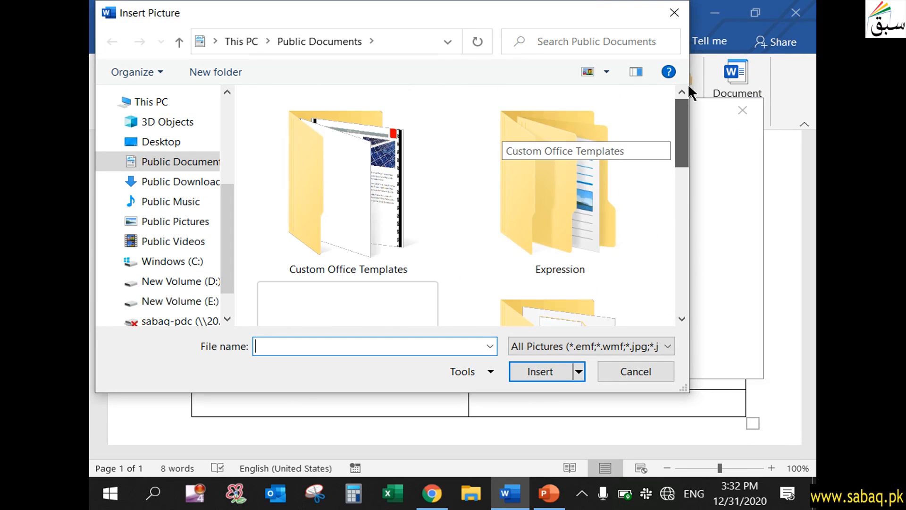
click(201, 221)
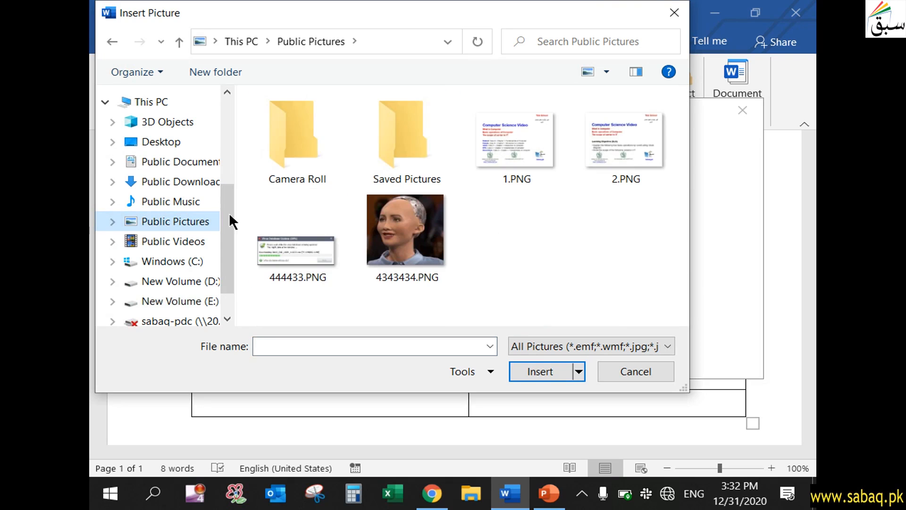
click(409, 214)
click(560, 367)
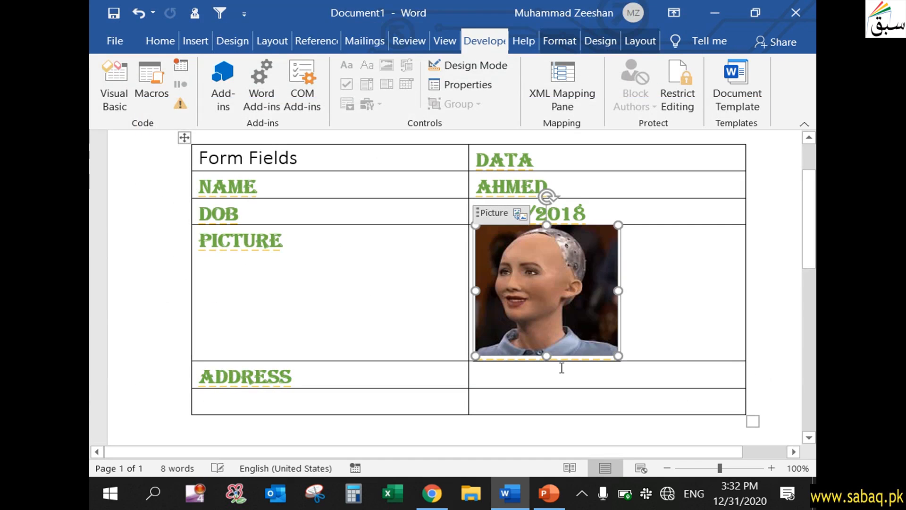
Insert a plain text content control in the Data cell beside ADDRESS and fill in the person's street and city
click(631, 381)
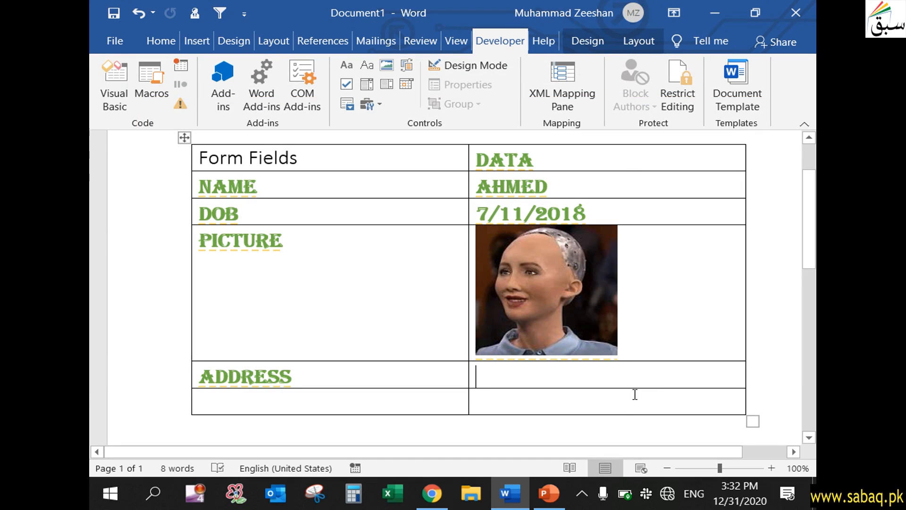
scroll(604, 403, down, 3)
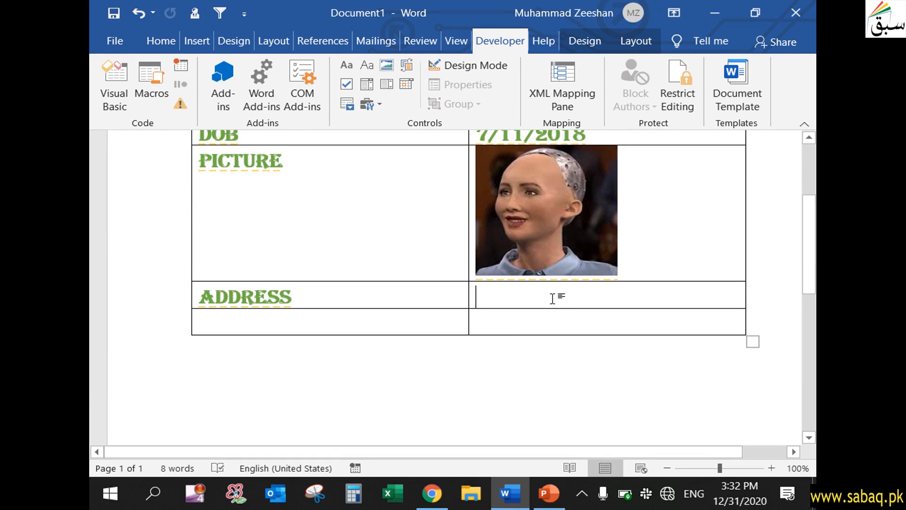
scroll(552, 303, up, 1)
click(370, 63)
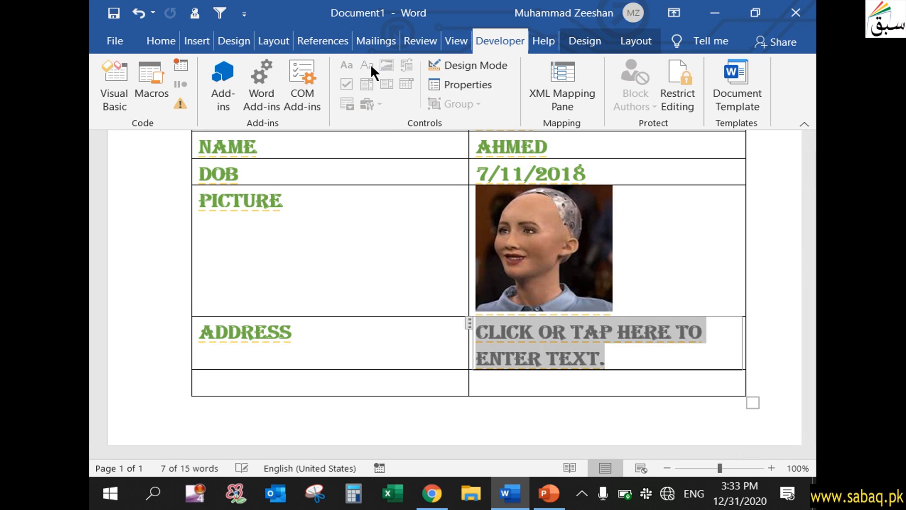
text(STREET XYZ )
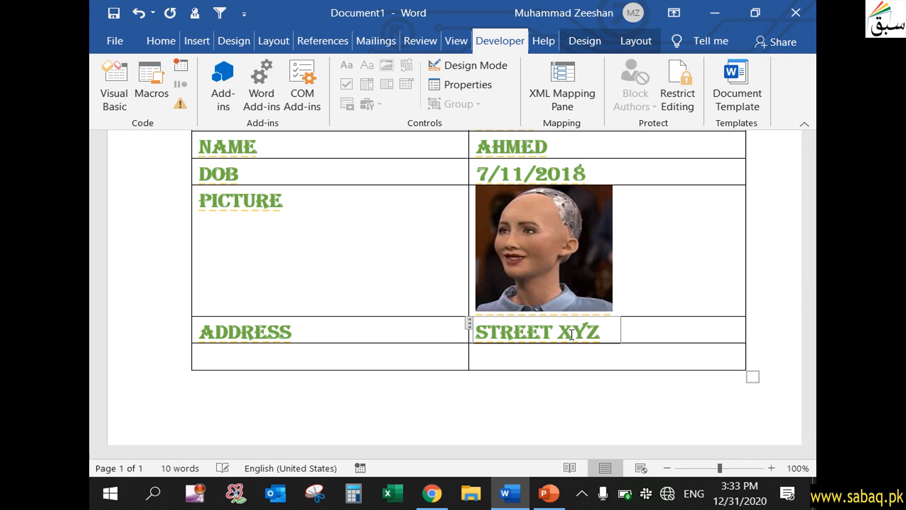
text(CITY ABC)
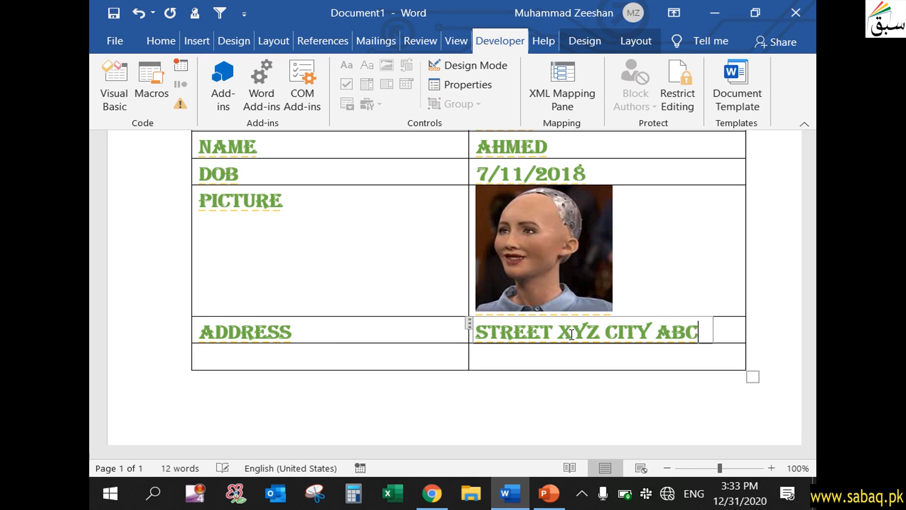
Enter the label GENDER in the row below ADDRESS and insert a drop-down list content control in the cell beside it
click(340, 359)
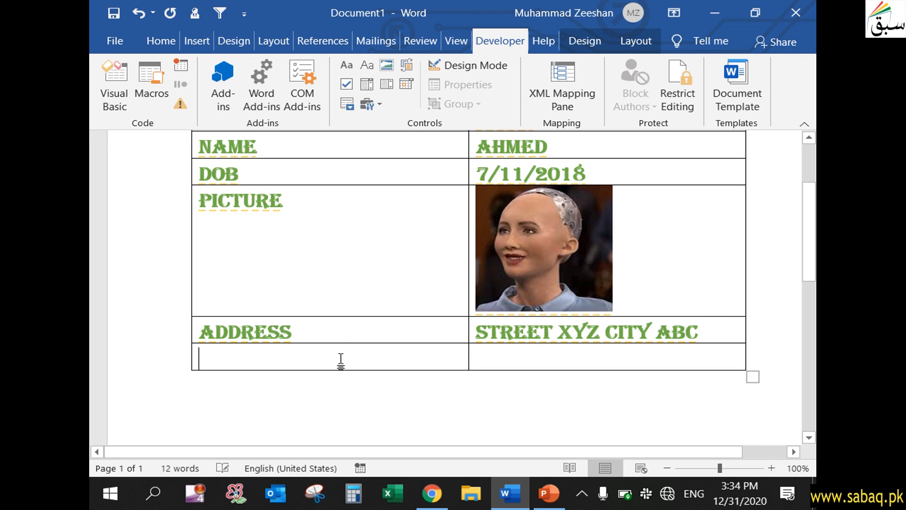
text(GENDER)
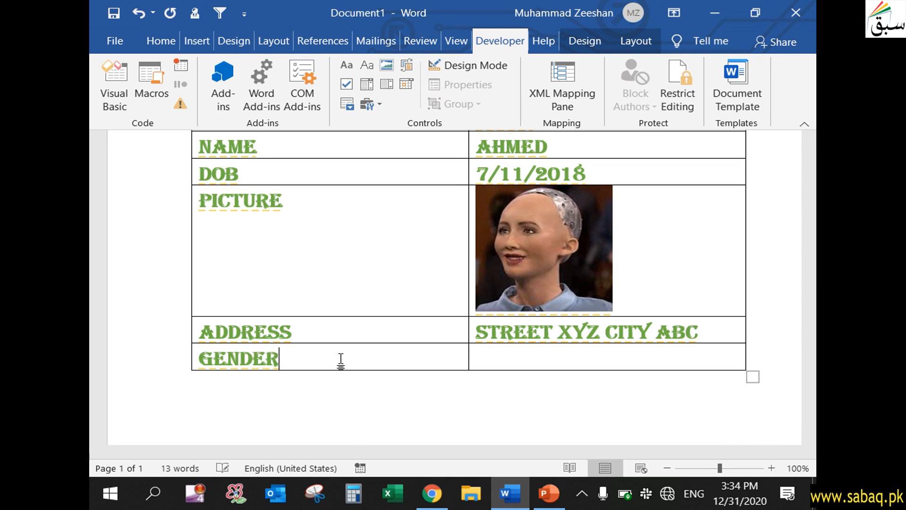
click(589, 362)
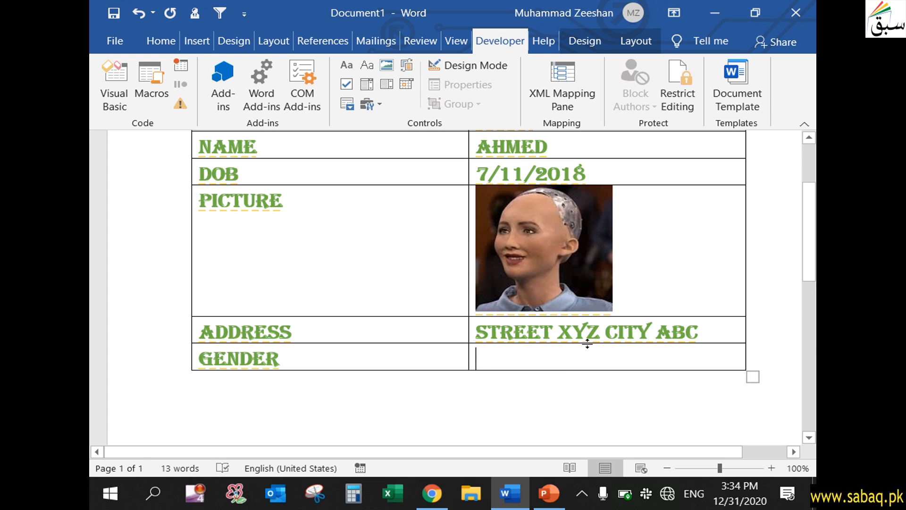
click(386, 84)
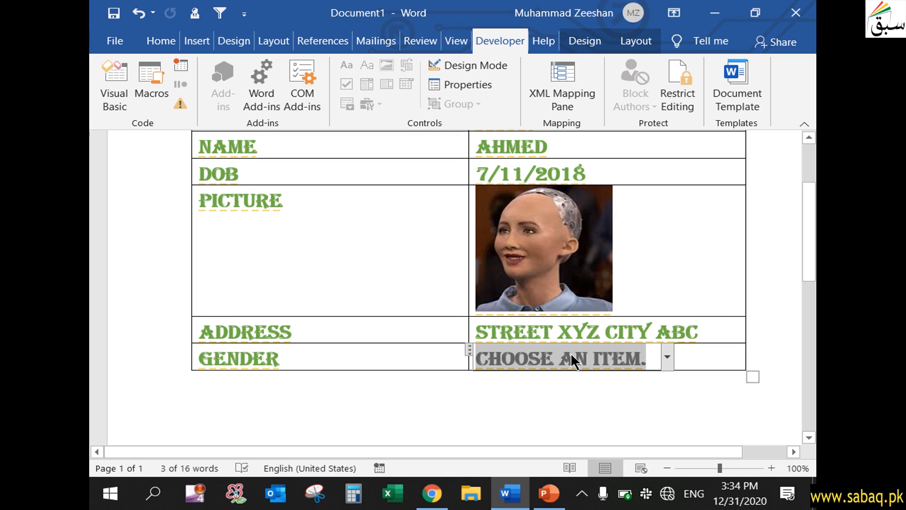
click(667, 357)
click(668, 358)
click(668, 359)
click(667, 359)
Open the properties of the gender drop-down list and add the choice Male
click(477, 86)
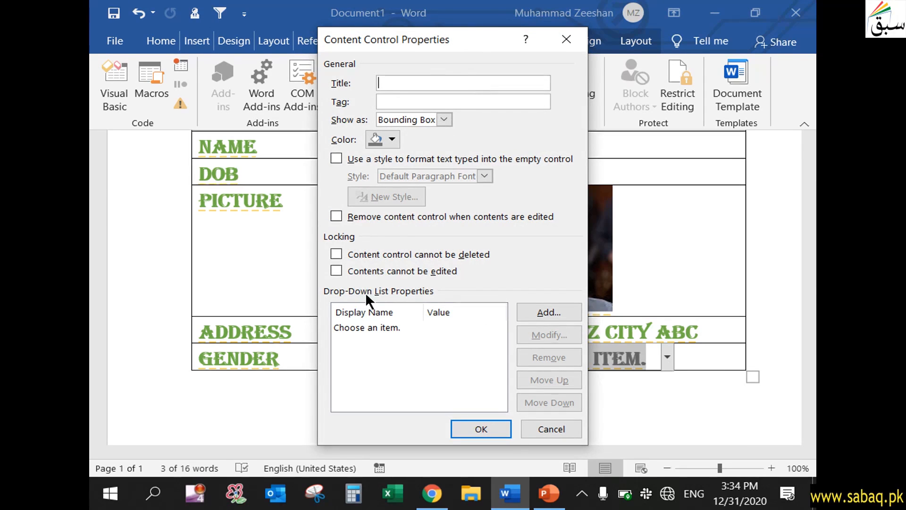
click(398, 326)
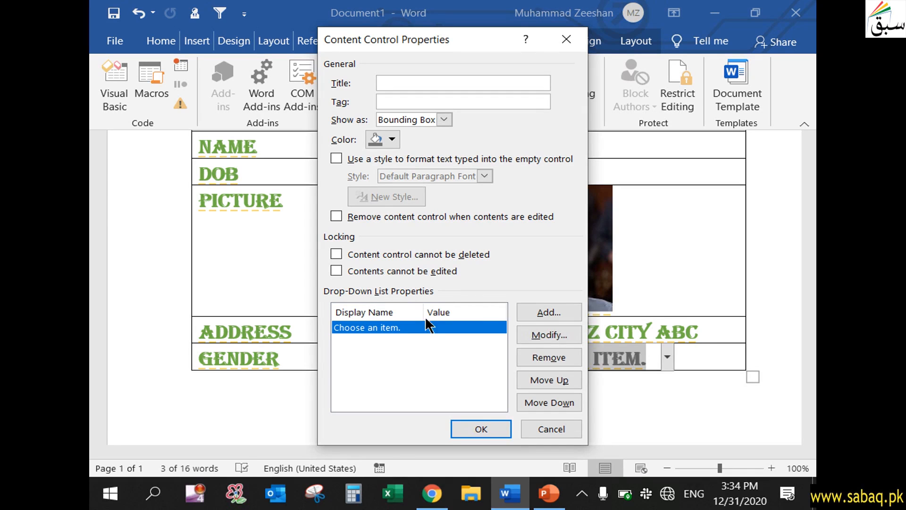
click(538, 310)
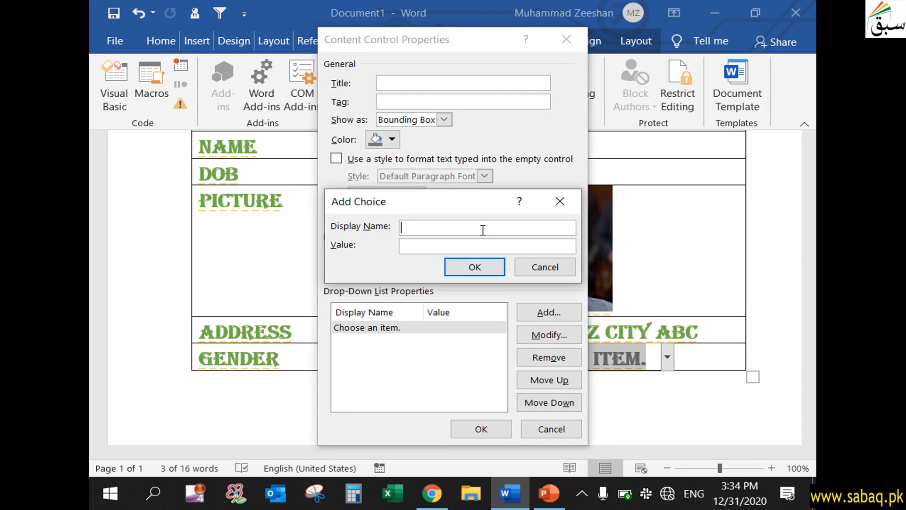
text(Se)
key(BackSpace)
key(BackSpace)
text(Male)
click(477, 264)
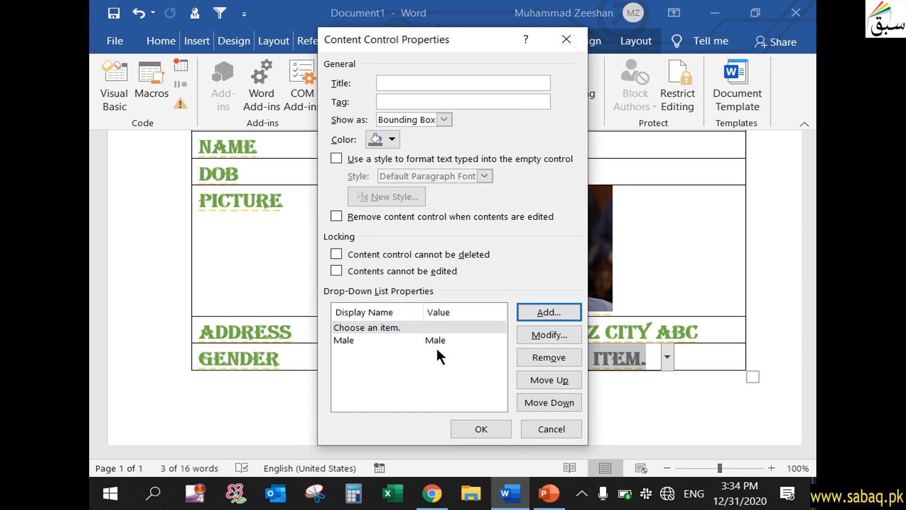
Add the choice Female to the gender drop-down list
click(554, 312)
text(FEmale)
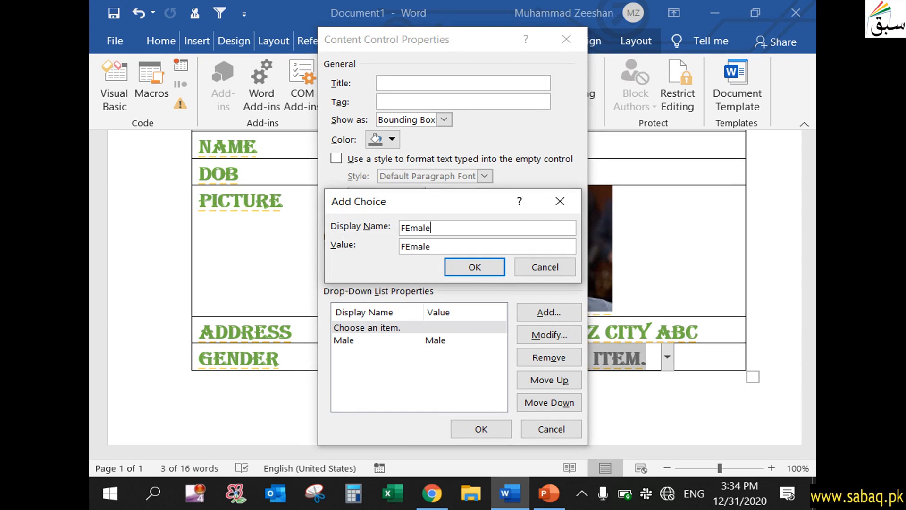
key(BackSpace)
key(BackSpace)
key(BackSpace)
key(BackSpace)
key(BackSpace)
text(Female)
click(476, 269)
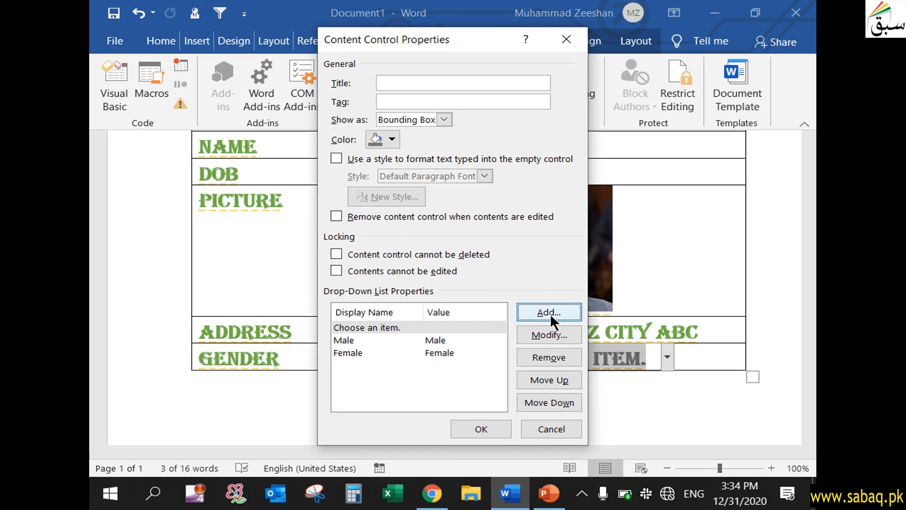
Add the choice other to the gender drop-down list and apply the content control properties
click(549, 313)
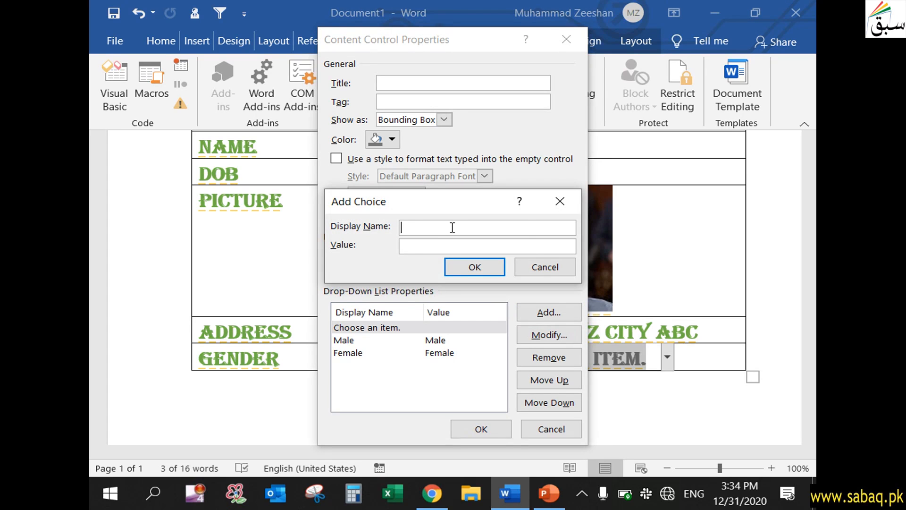
text(other)
click(471, 265)
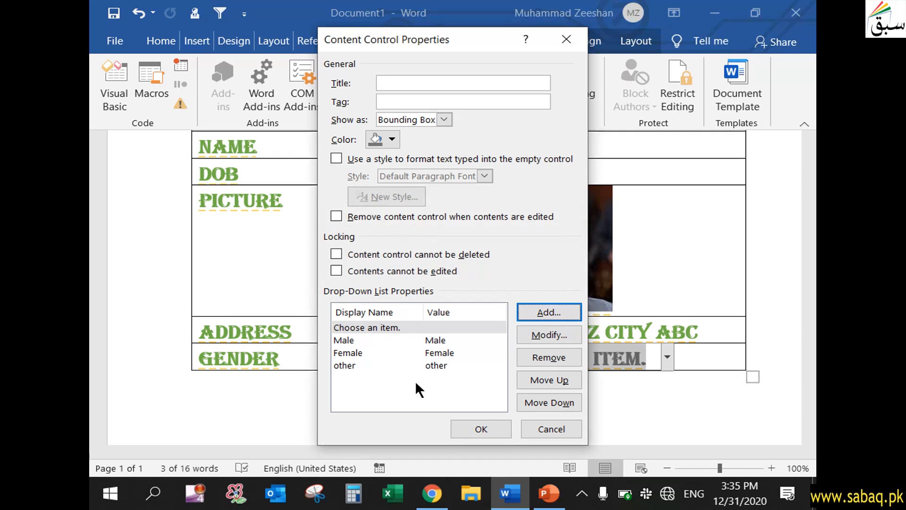
click(499, 425)
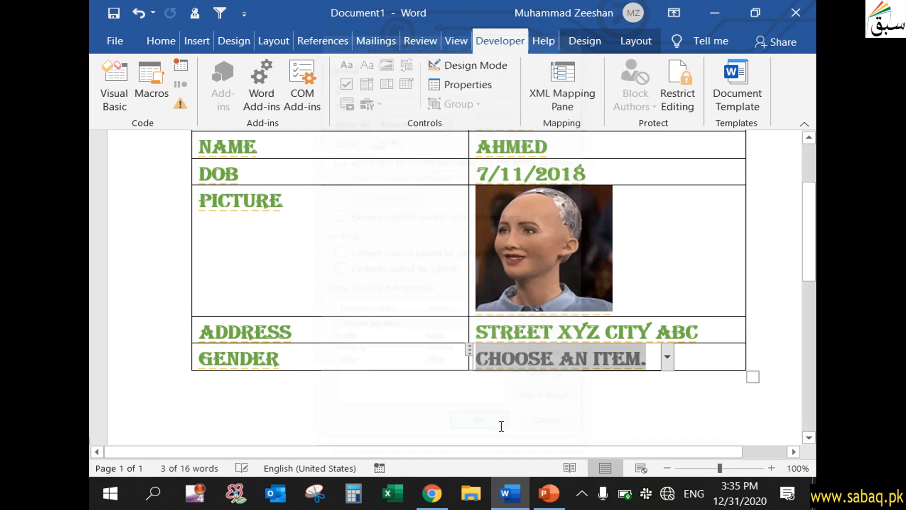
Select Male in the drop-down list beside GENDER
click(667, 358)
click(665, 361)
click(664, 359)
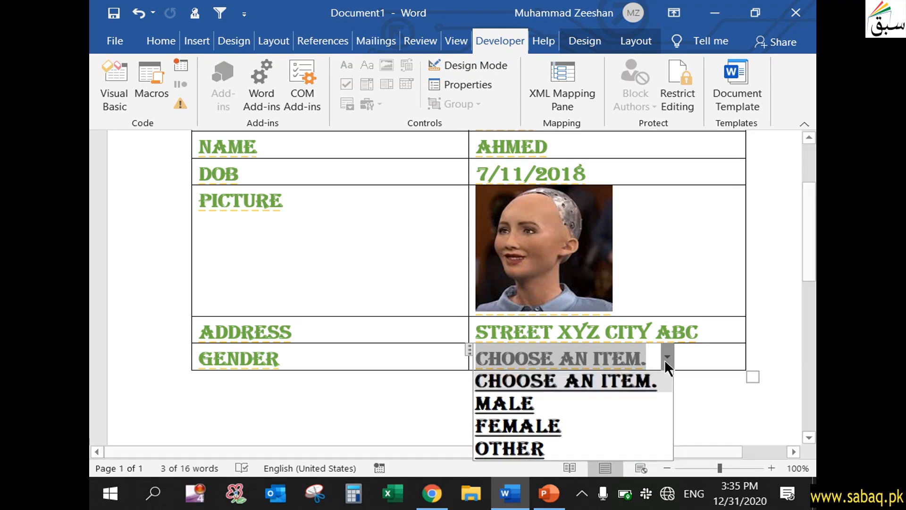
click(507, 405)
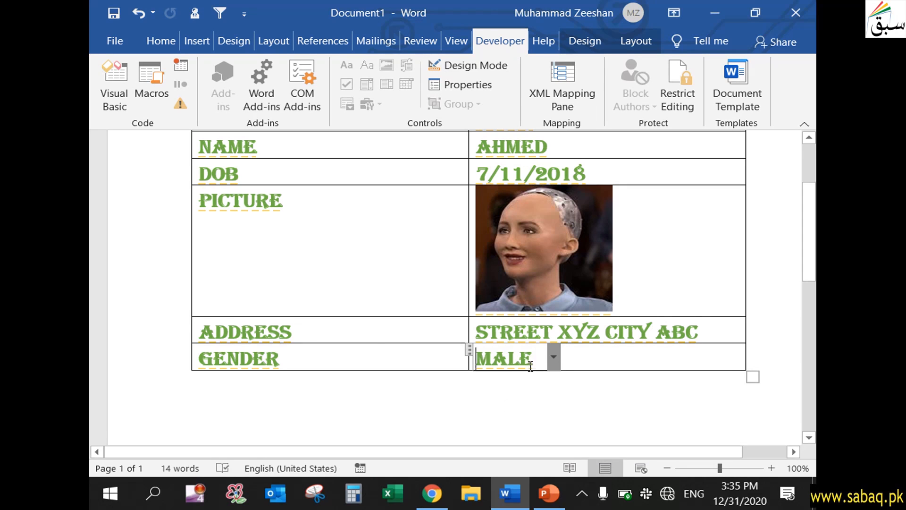
scroll(461, 385, up, 2)
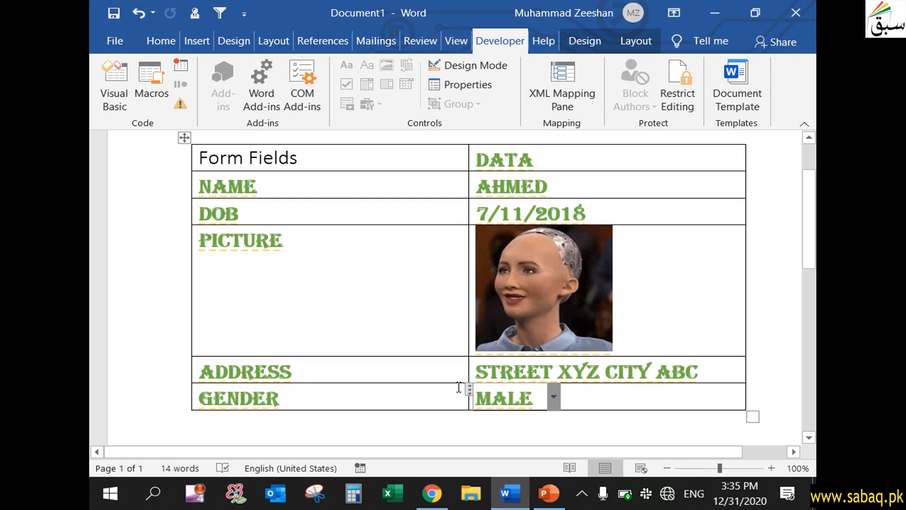
Insert six empty rows into the table below the GENDER row
scroll(460, 386, down, 2)
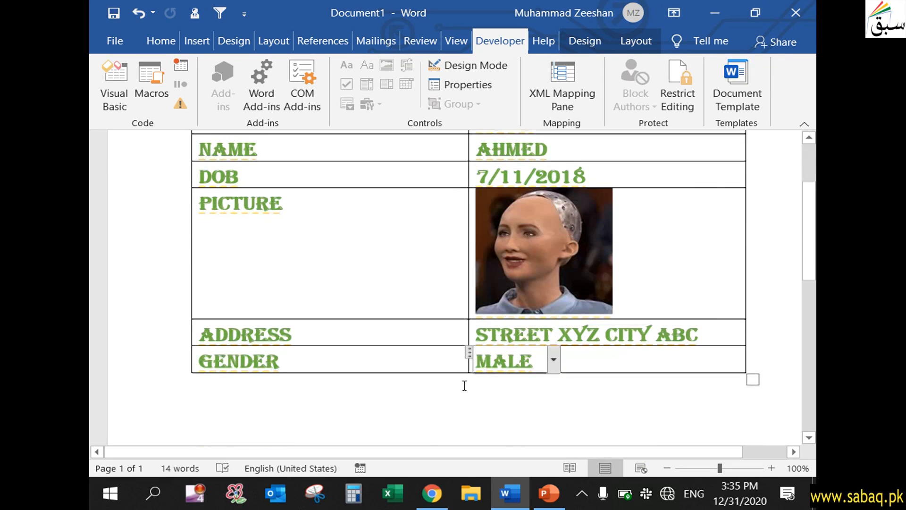
right_click(195, 370)
scroll(673, 388, down, 2)
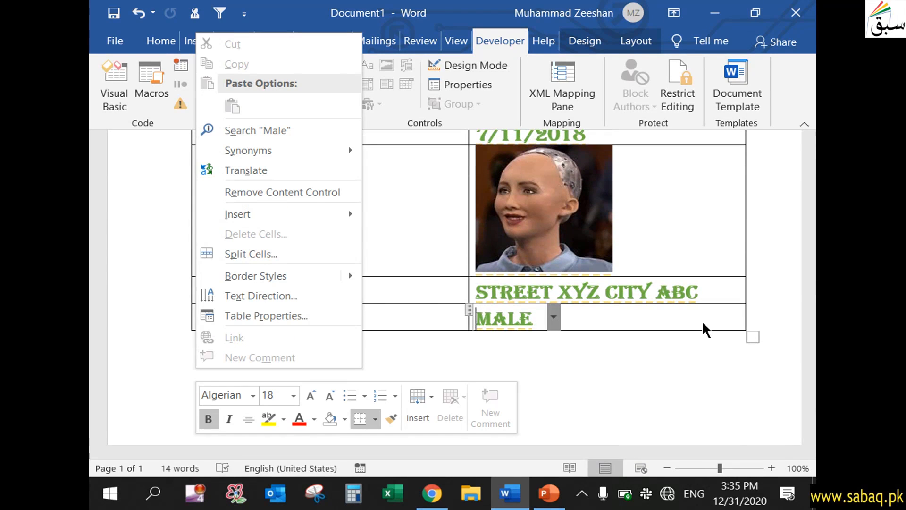
click(698, 323)
scroll(693, 328, up, 3)
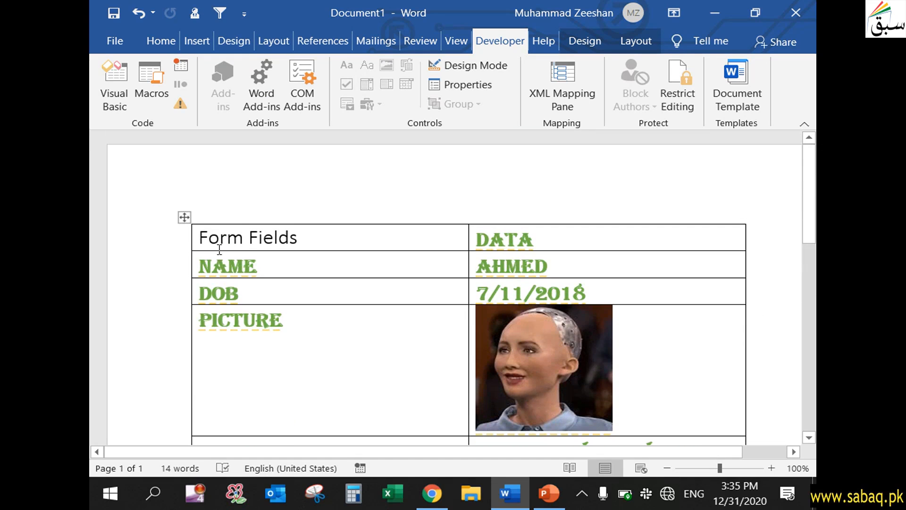
click(188, 222)
right_click(188, 224)
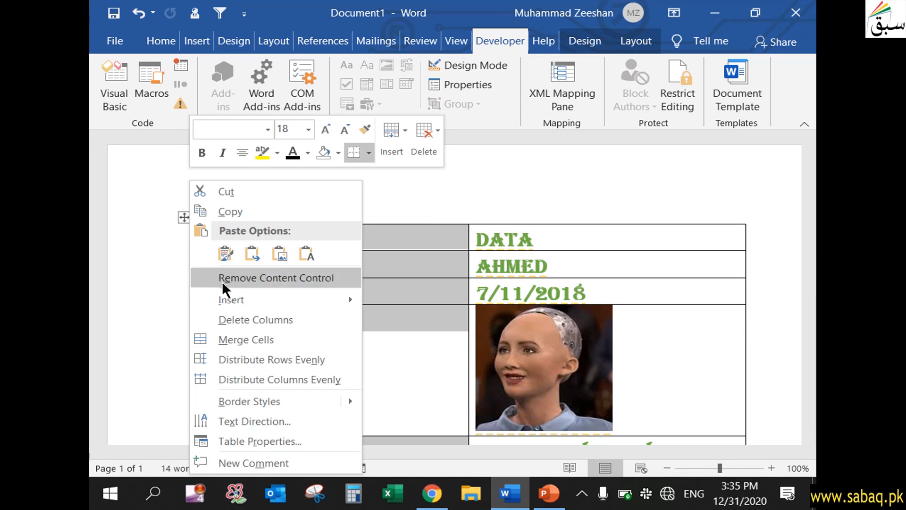
mouse_move(229, 299)
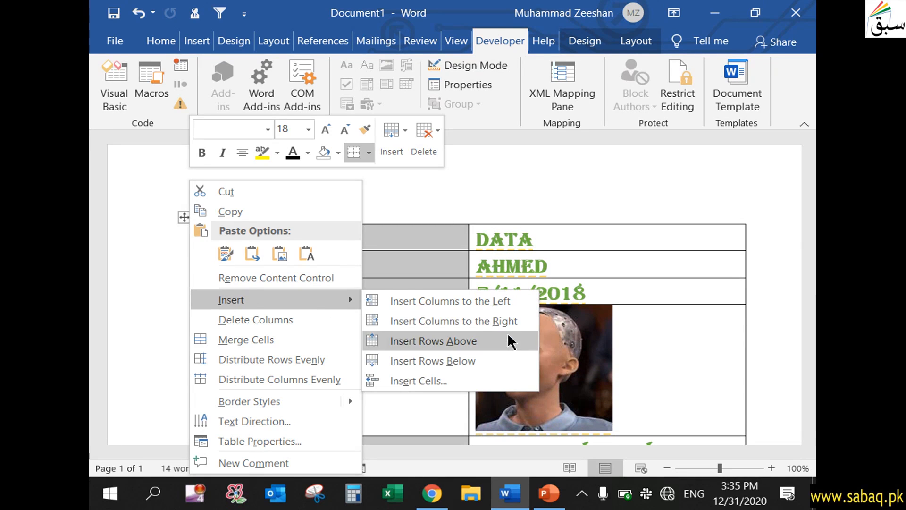
click(504, 361)
scroll(503, 352, down, 5)
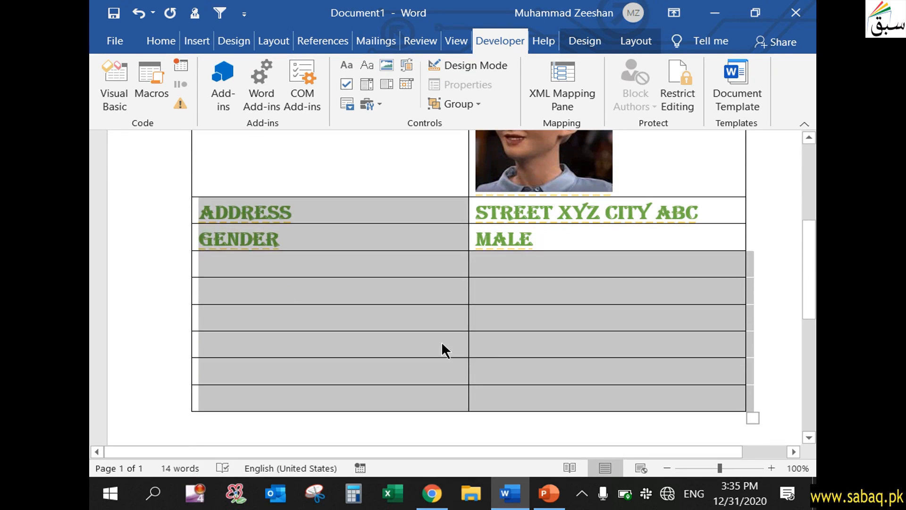
click(442, 348)
Enter the label PASS /FAIL in the first column of the row directly below GENDER
click(322, 270)
click(538, 350)
scroll(310, 304, up, 1)
click(310, 304)
scroll(316, 304, up, 3)
scroll(324, 302, down, 2)
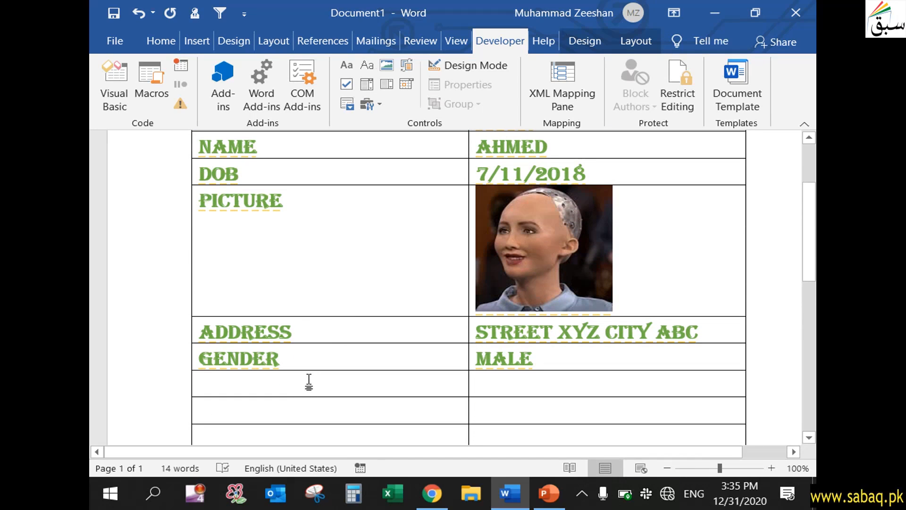
text(E)
key(BackSpace)
text(PASS /)
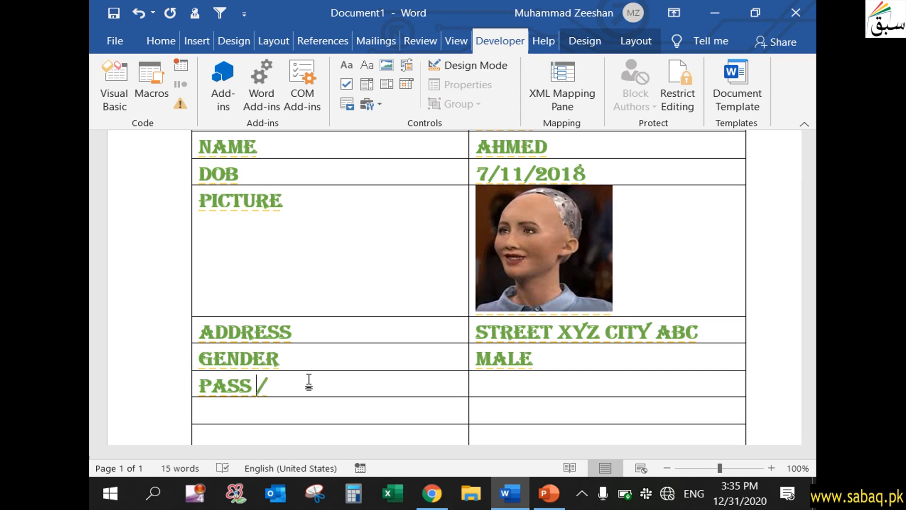
text(FAIL)
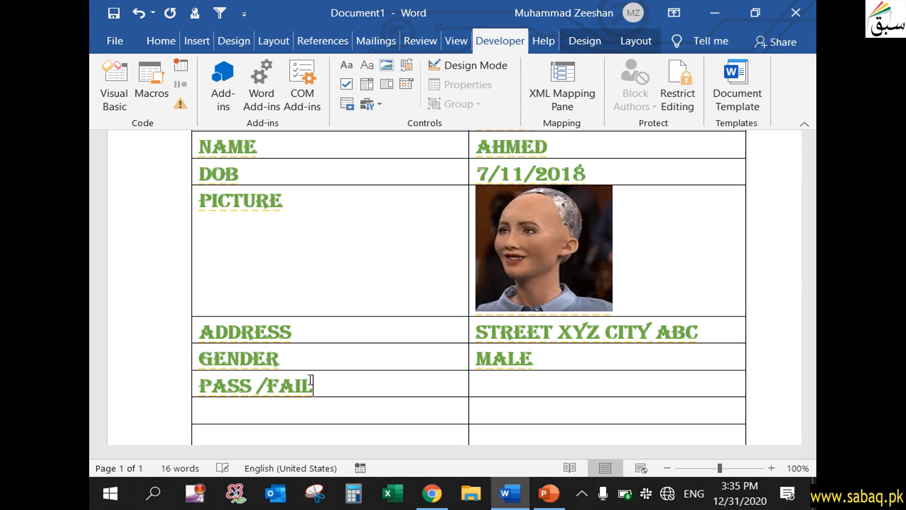
Insert a check box content control in the cell beside PASS /FAIL and add the text YES after it
click(625, 383)
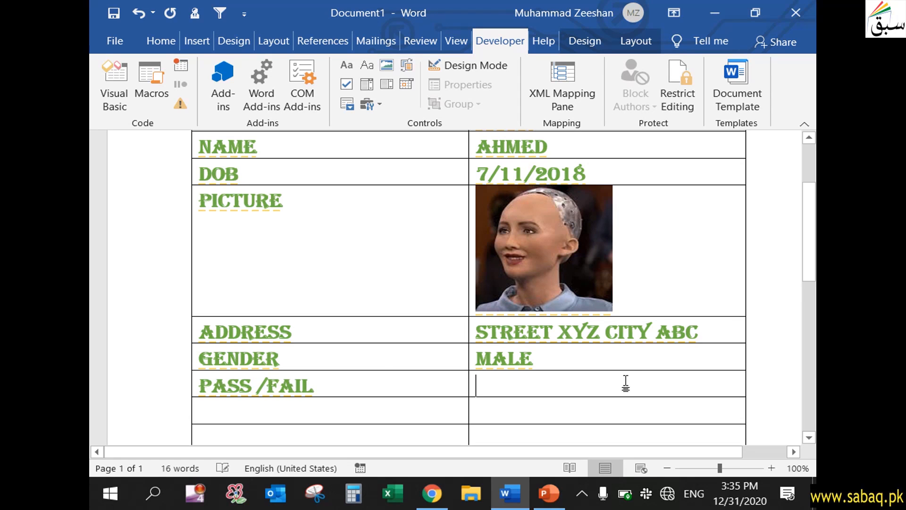
scroll(624, 381, down, 1)
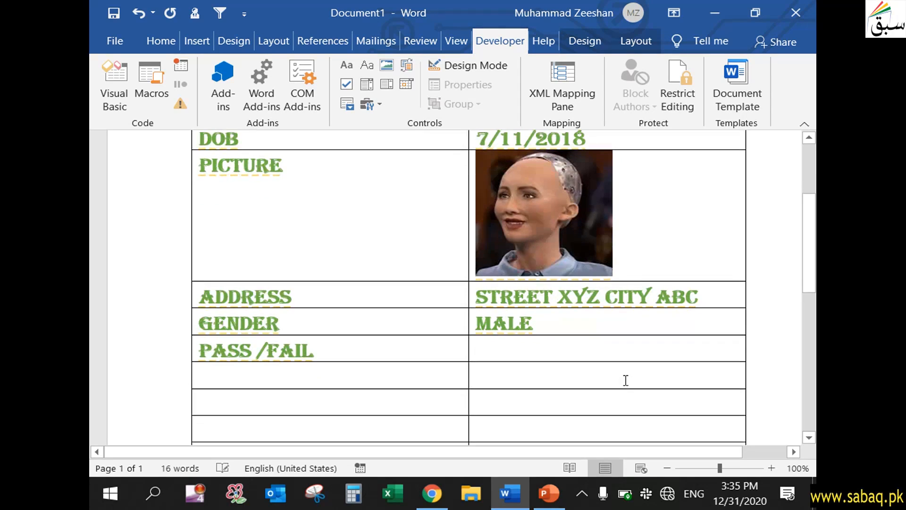
click(346, 84)
click(528, 349)
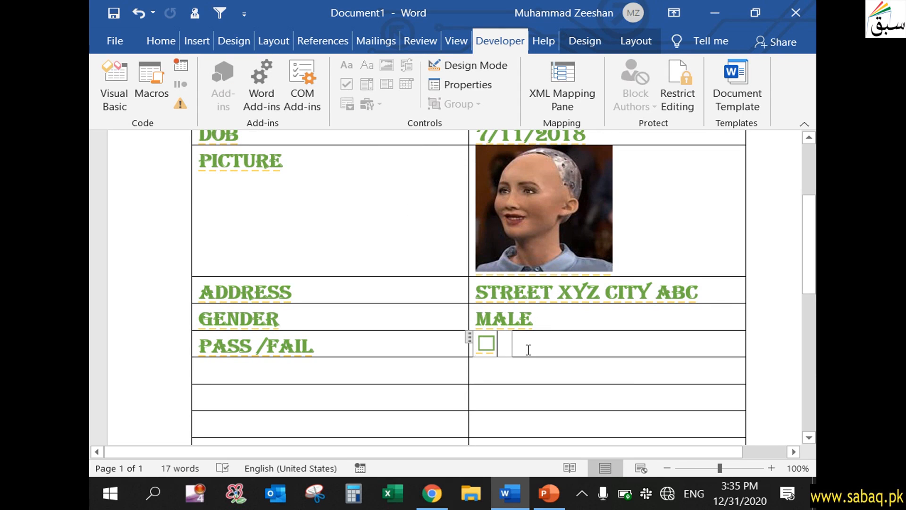
click(543, 344)
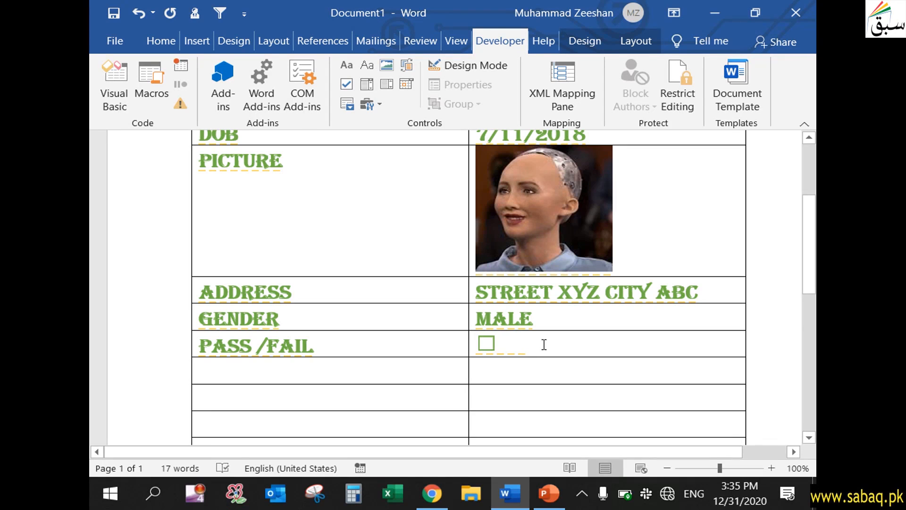
text(Y)
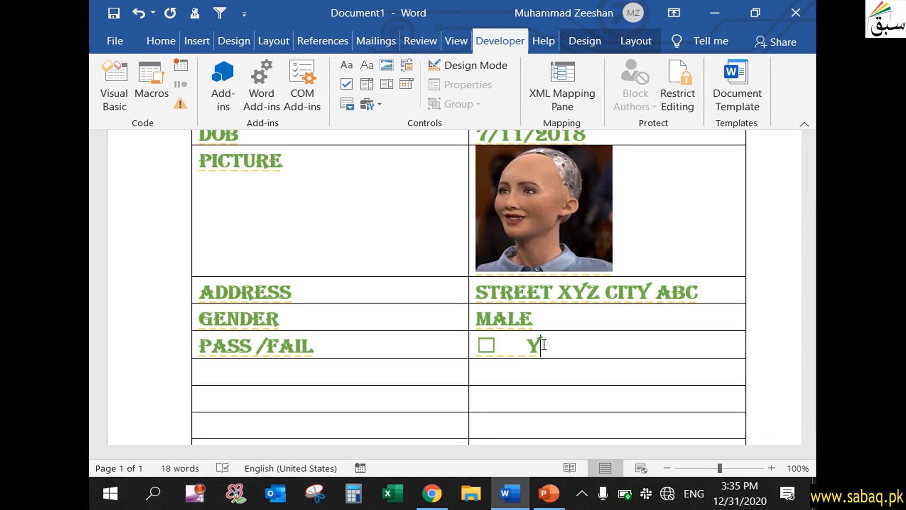
text(ES)
Shorten the label PASS /FAIL to PASS
click(326, 348)
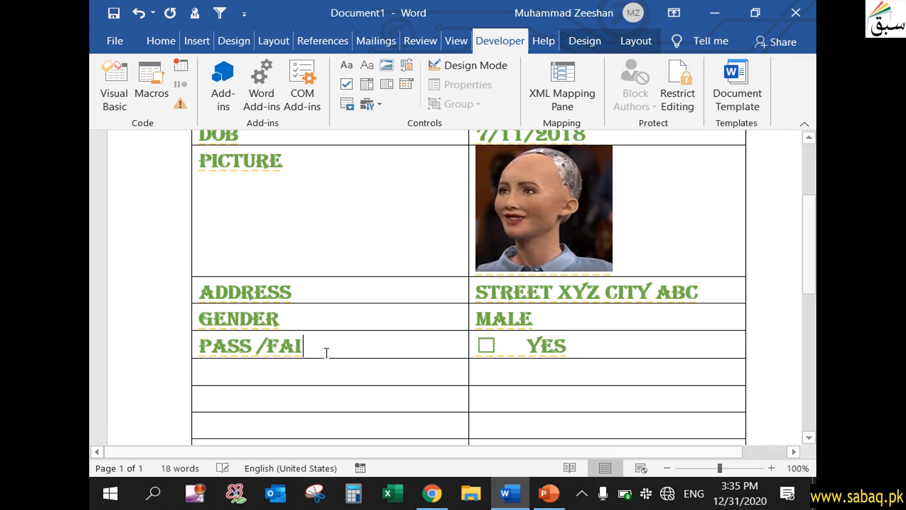
key(BackSpace)
key(BackSpace)
key(BackSpace)
key(BackSpace)
key(BackSpace)
key(BackSpace)
click(316, 381)
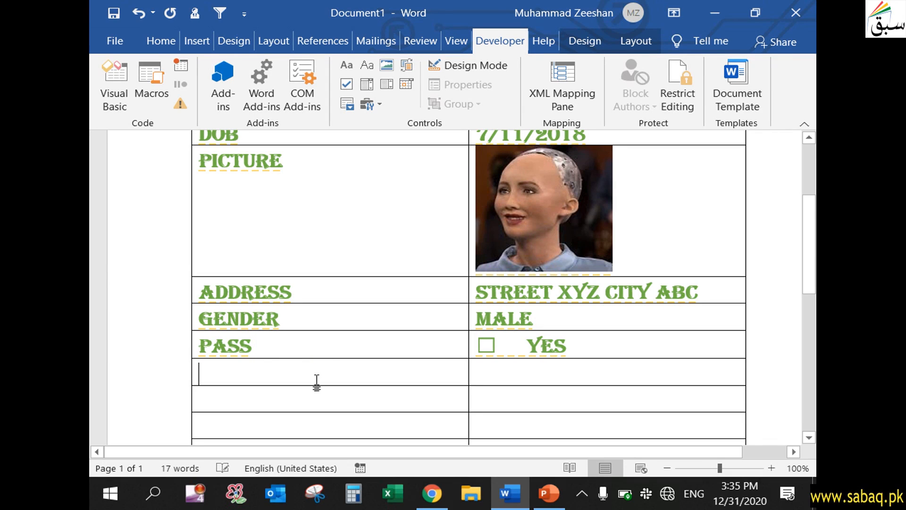
Test the check box beside PASS by ticking it and clearing it again
click(487, 345)
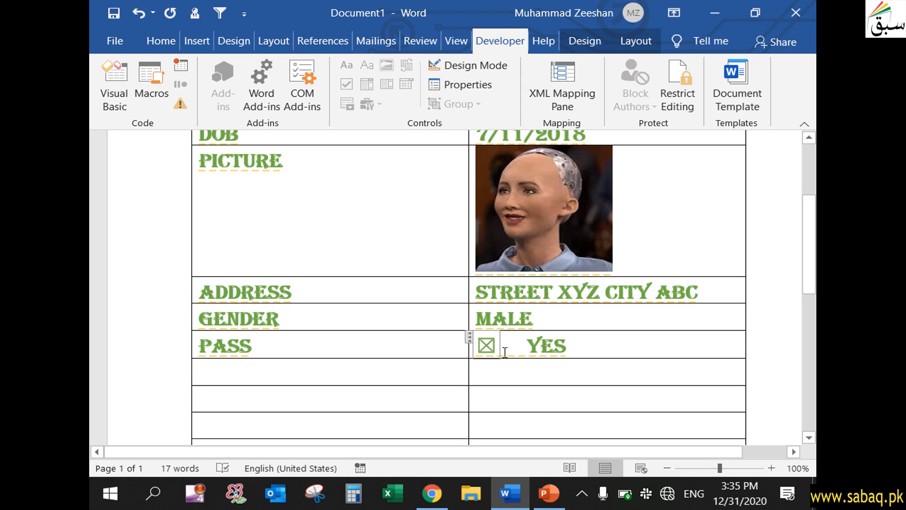
click(486, 346)
click(597, 373)
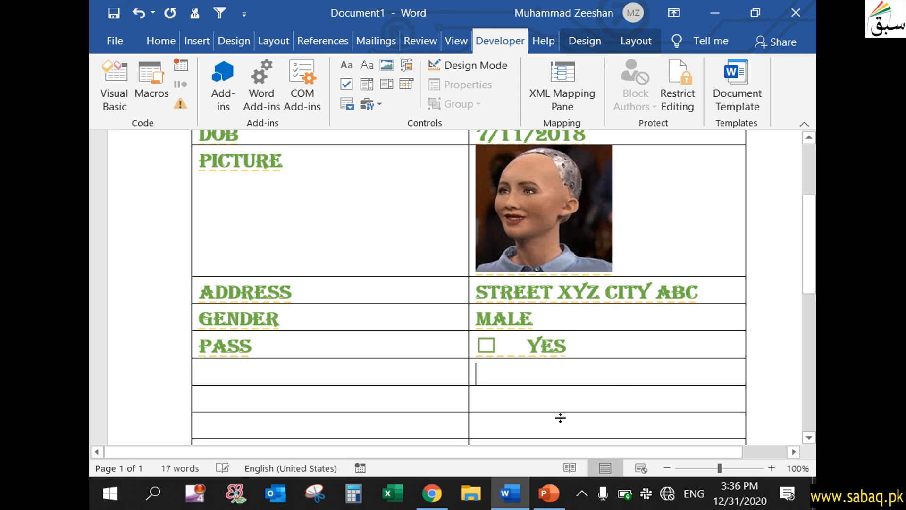
click(441, 374)
scroll(295, 362, up, 5)
scroll(300, 366, down, 4)
click(301, 382)
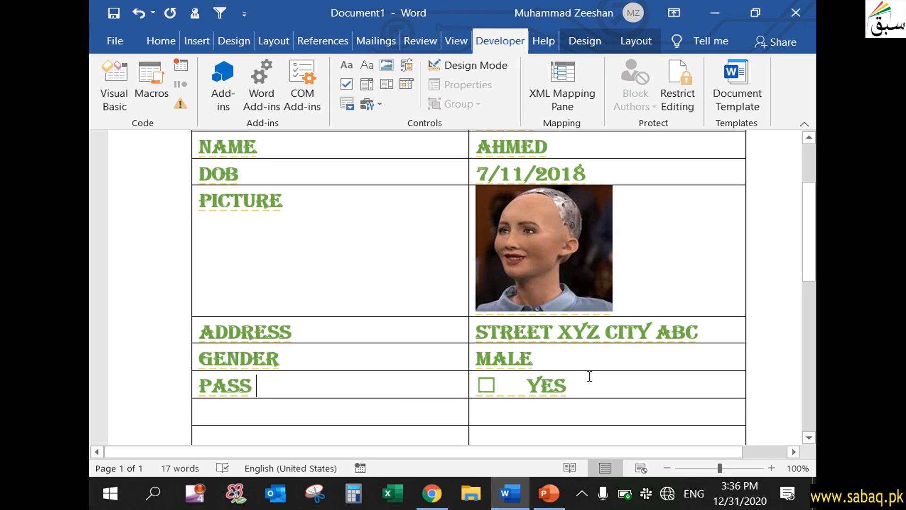
Turn on Design Mode to show the content control tags and look over the form
scroll(588, 377, up, 3)
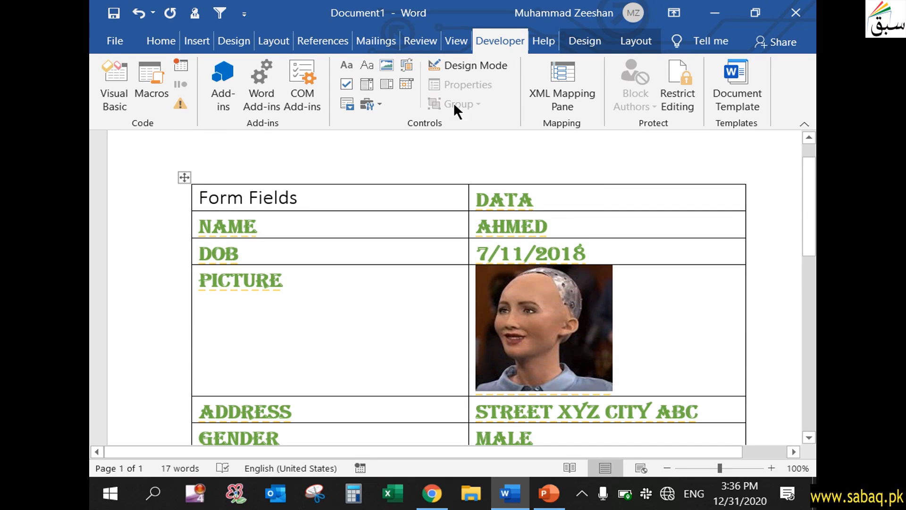
click(463, 65)
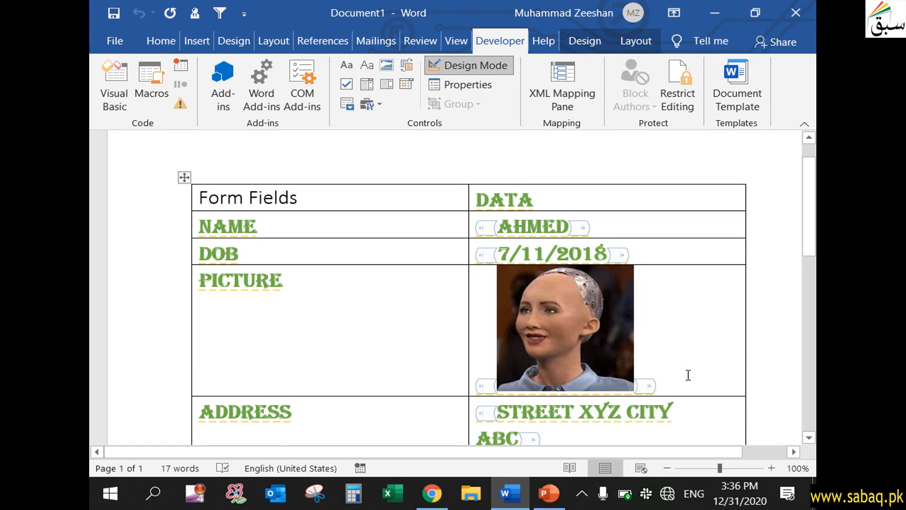
scroll(683, 374, down, 3)
scroll(608, 347, up, 3)
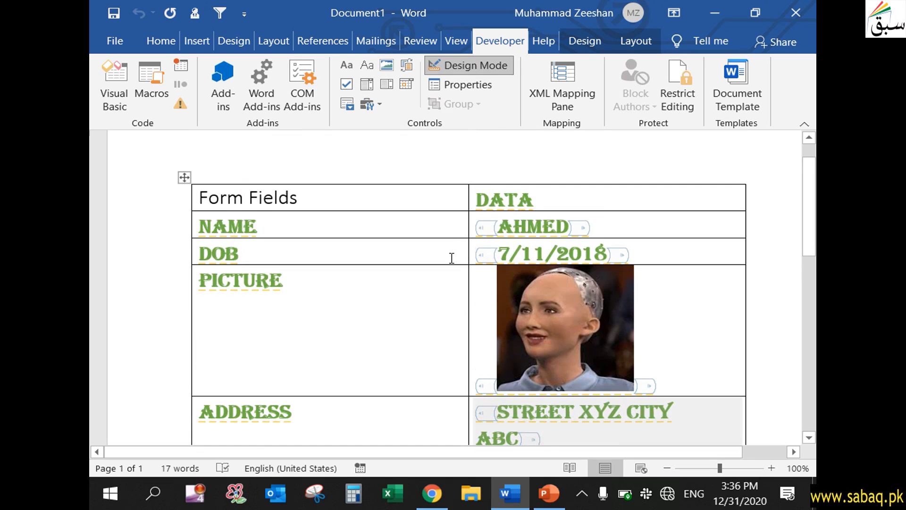
Format the content of the control beside NAME in Arial Black, black font colour, size 12
click(491, 226)
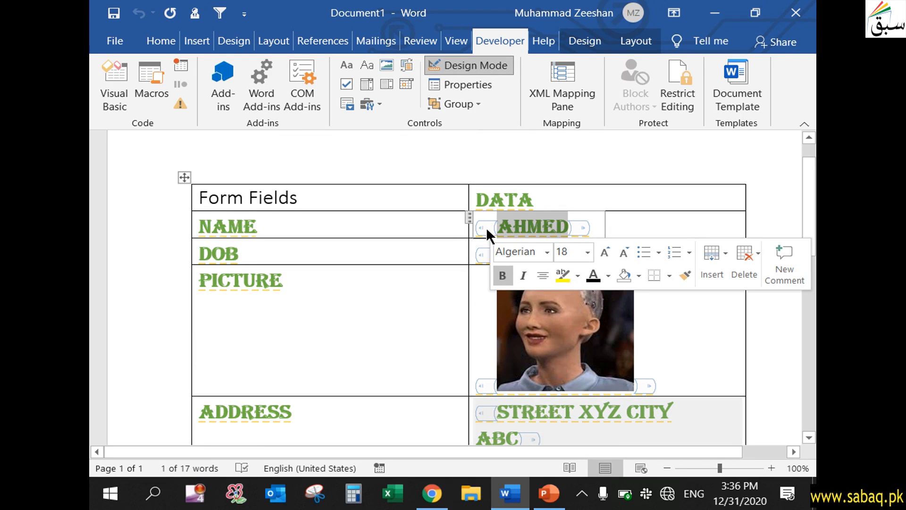
click(548, 252)
click(560, 165)
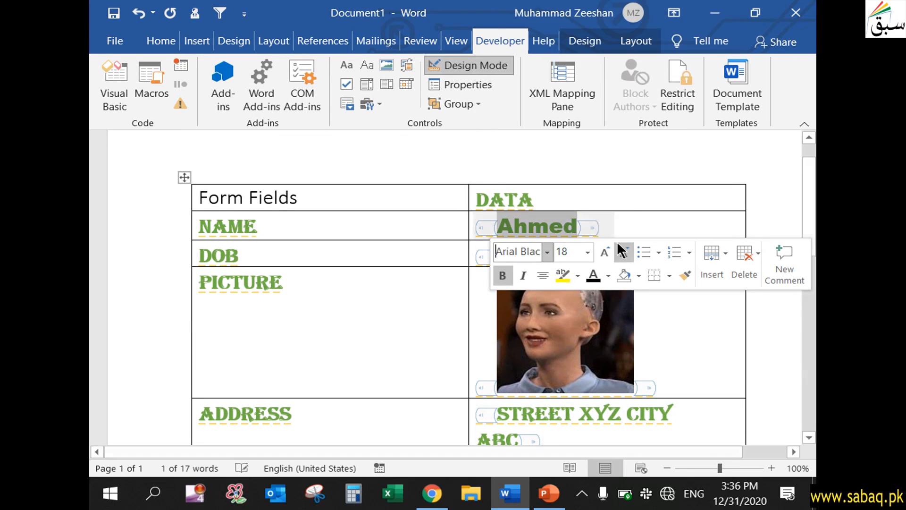
click(593, 276)
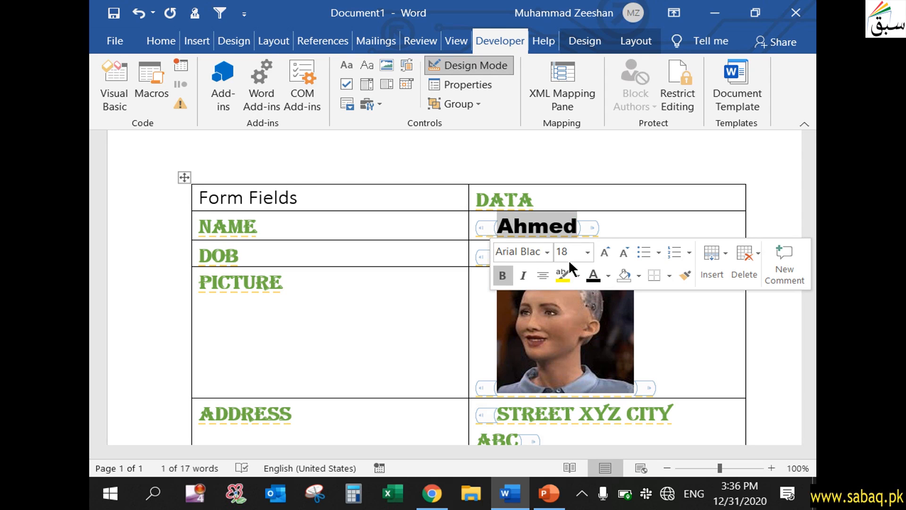
click(587, 251)
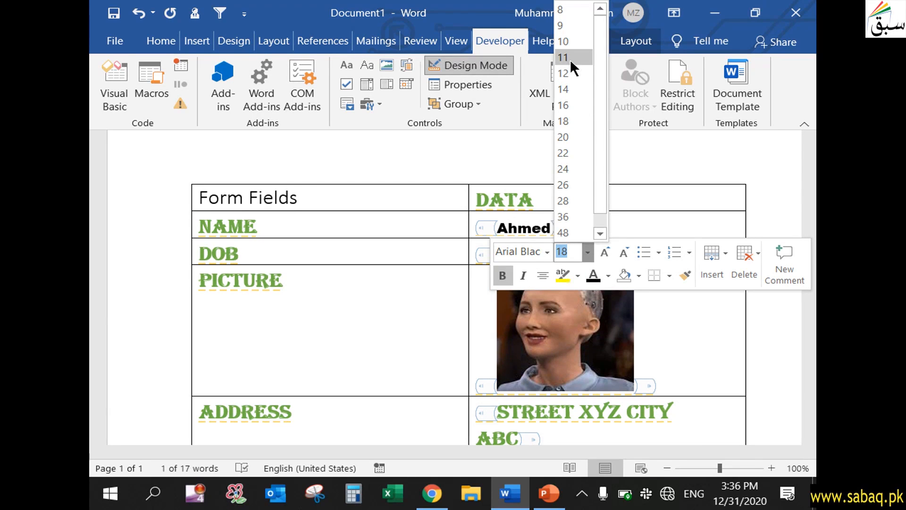
click(570, 71)
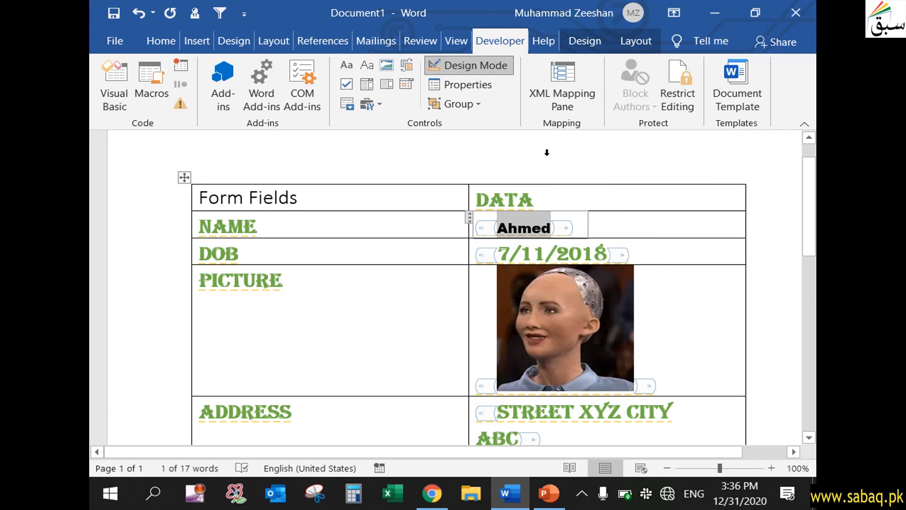
Examine the picture content control, the table design options and the gender content control in Design Mode
click(490, 386)
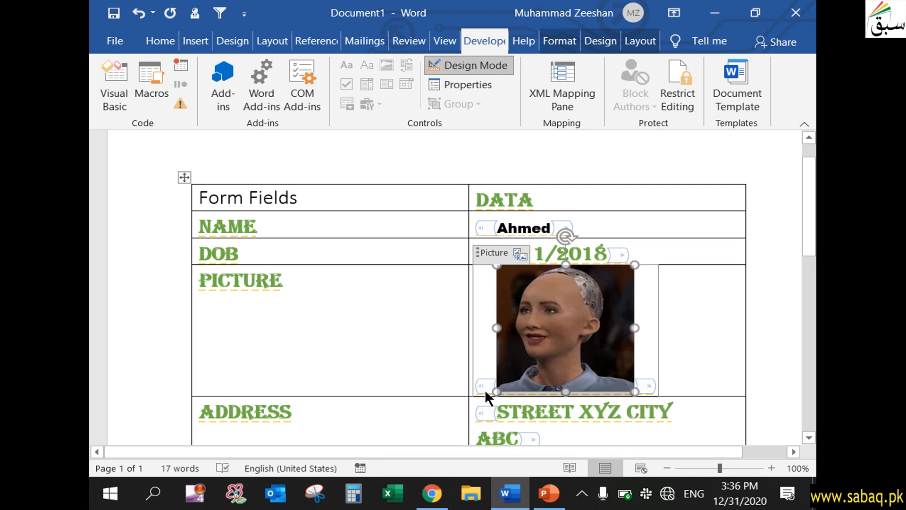
click(514, 254)
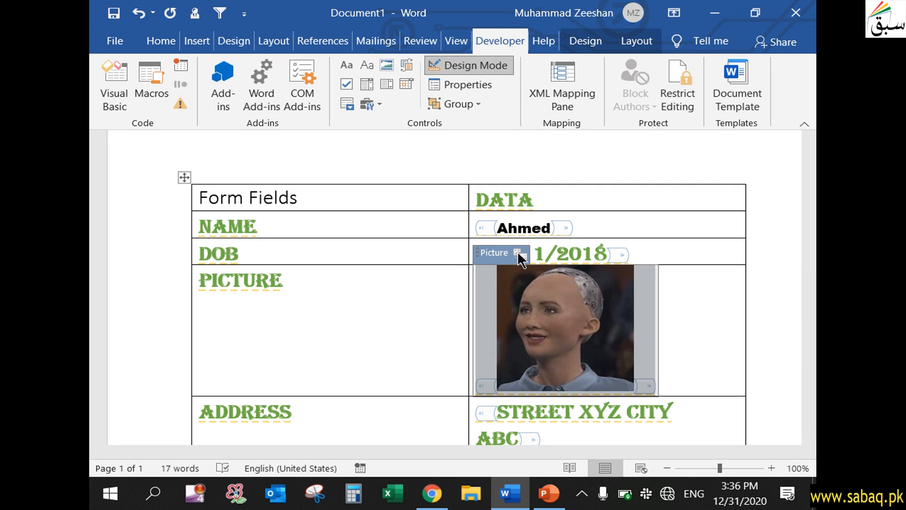
click(481, 386)
click(595, 40)
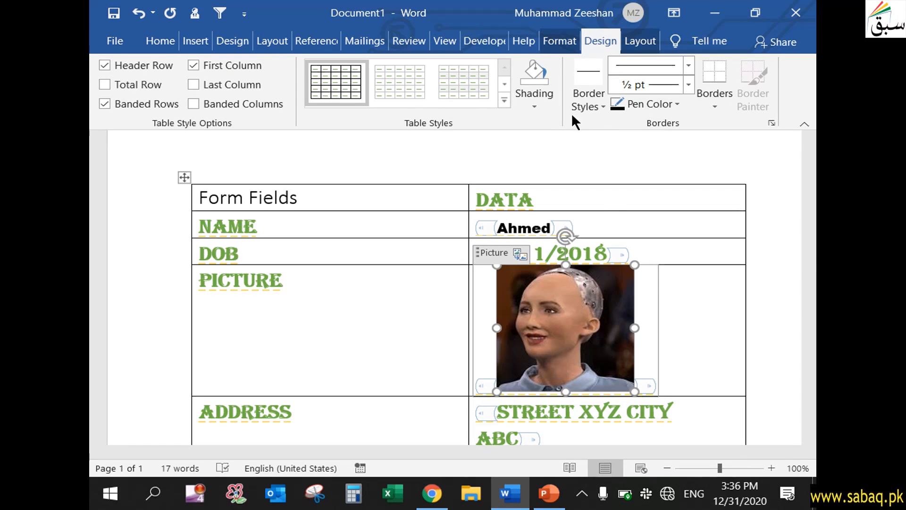
click(494, 253)
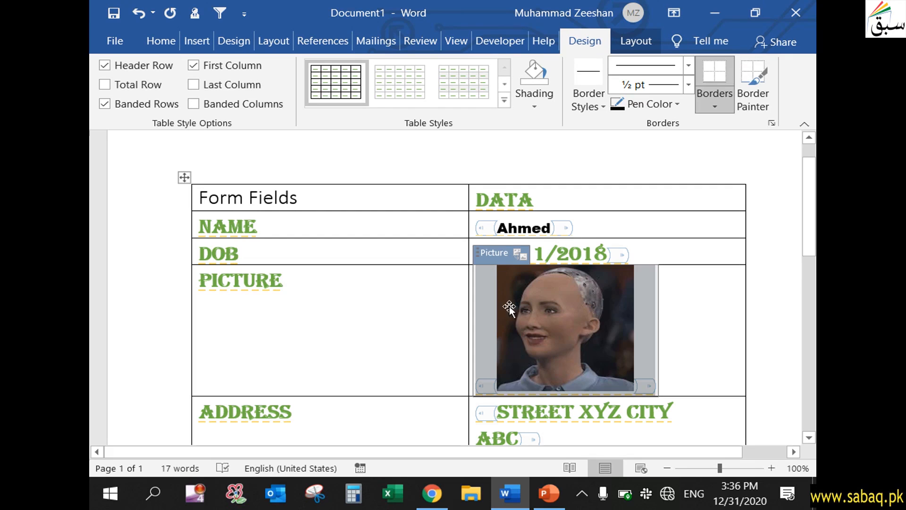
click(545, 393)
scroll(545, 394, down, 3)
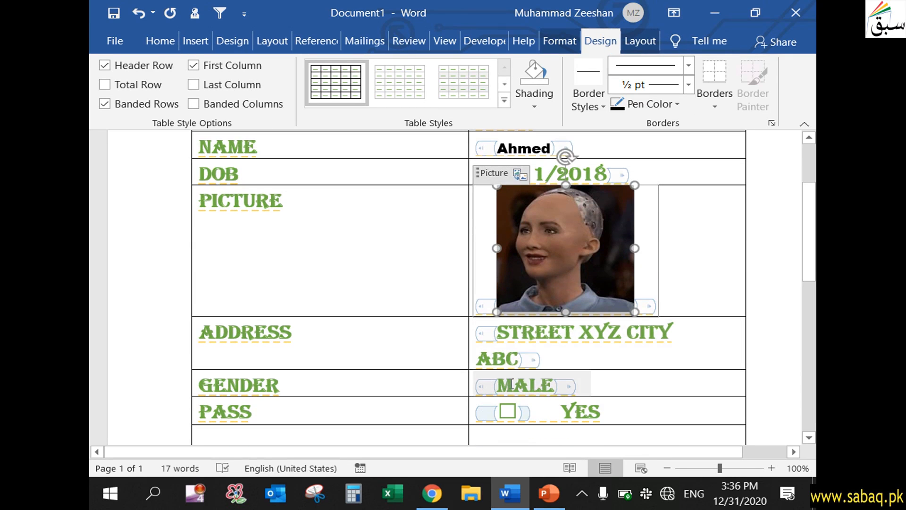
click(489, 382)
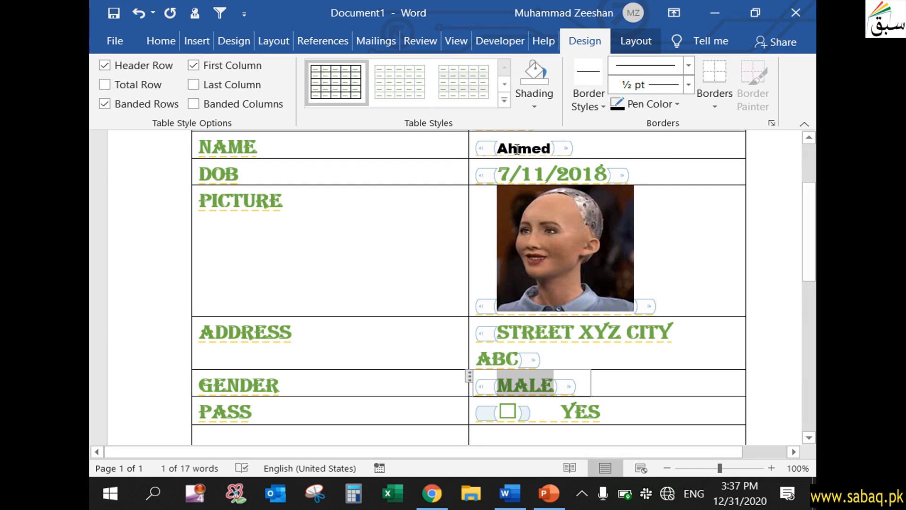
Turn off Design Mode and review the finished form from the NAME field down to the PASS row
click(495, 40)
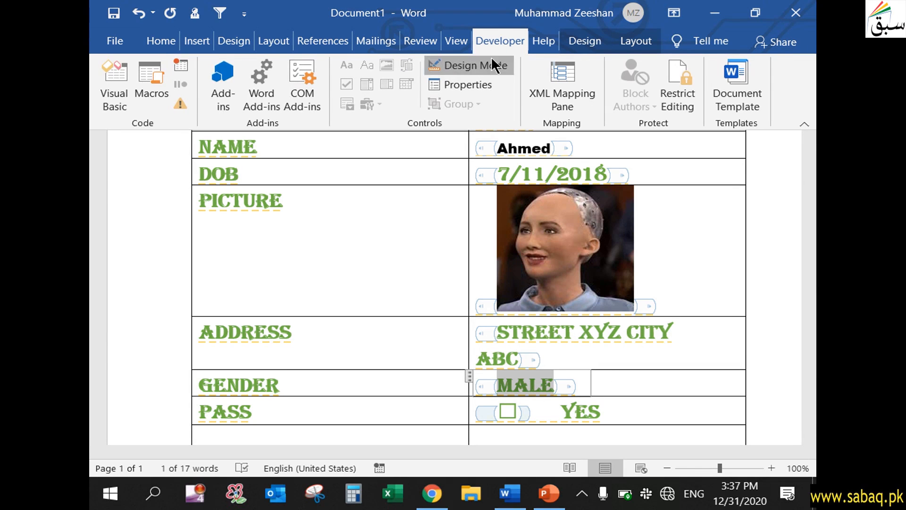
click(493, 65)
click(701, 391)
click(661, 407)
scroll(604, 411, up, 4)
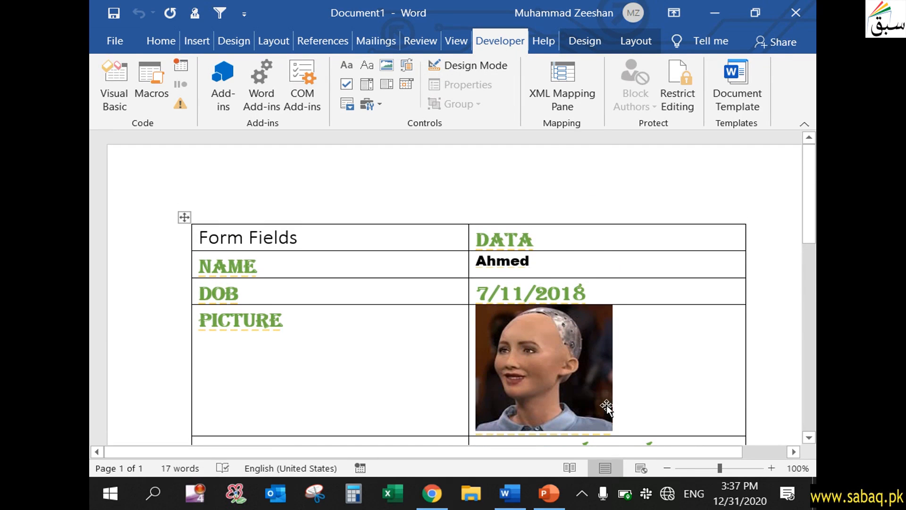
click(576, 269)
scroll(519, 267, down, 3)
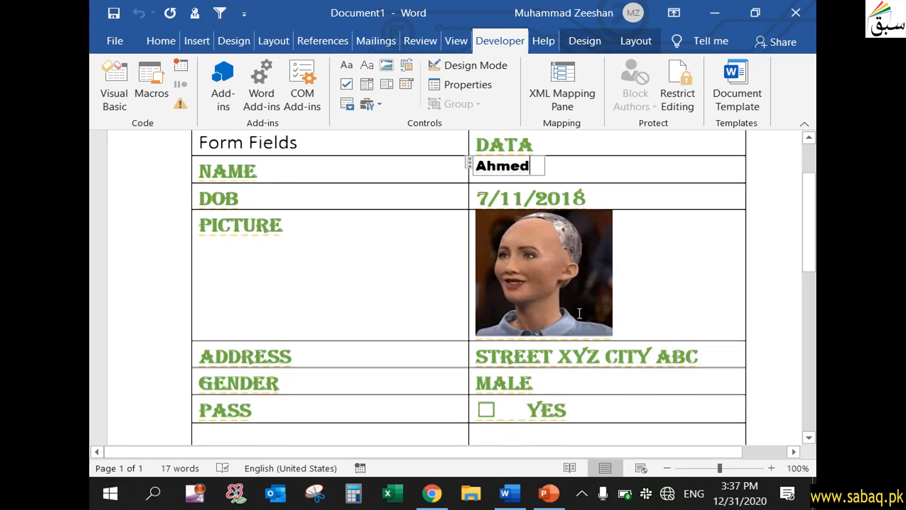
scroll(293, 274, up, 2)
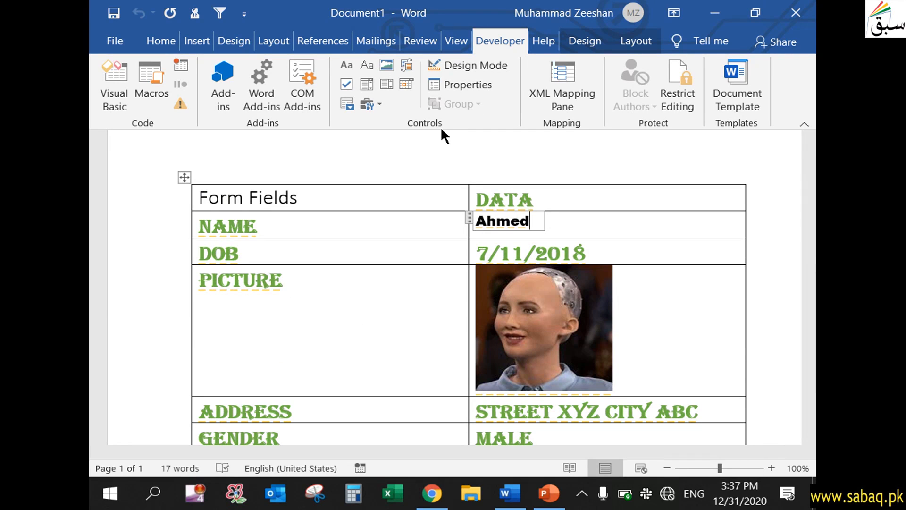
Switch to the PowerPoint slide show and go back to the title slide
click(550, 497)
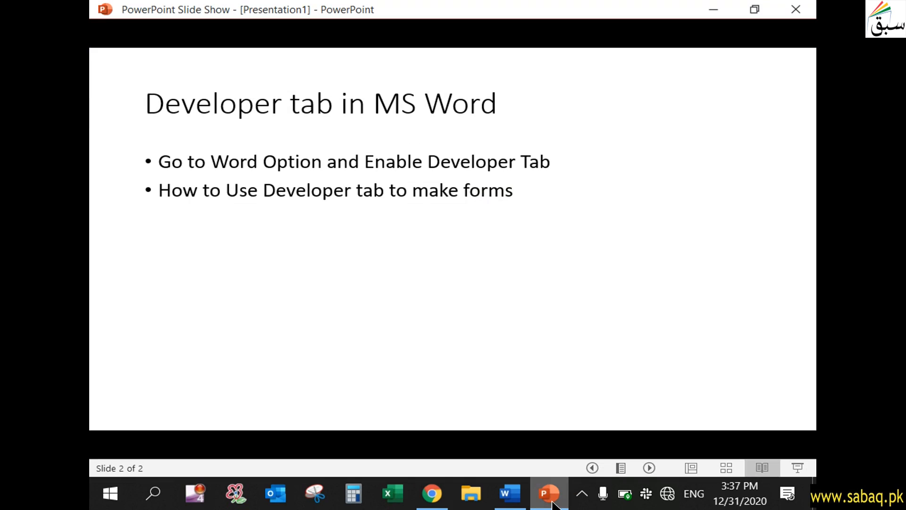
scroll(481, 378, up, 1)
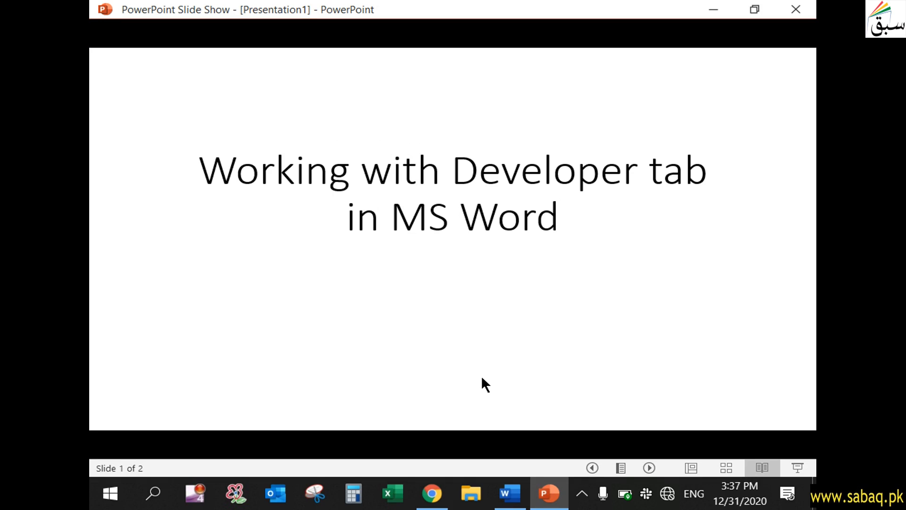